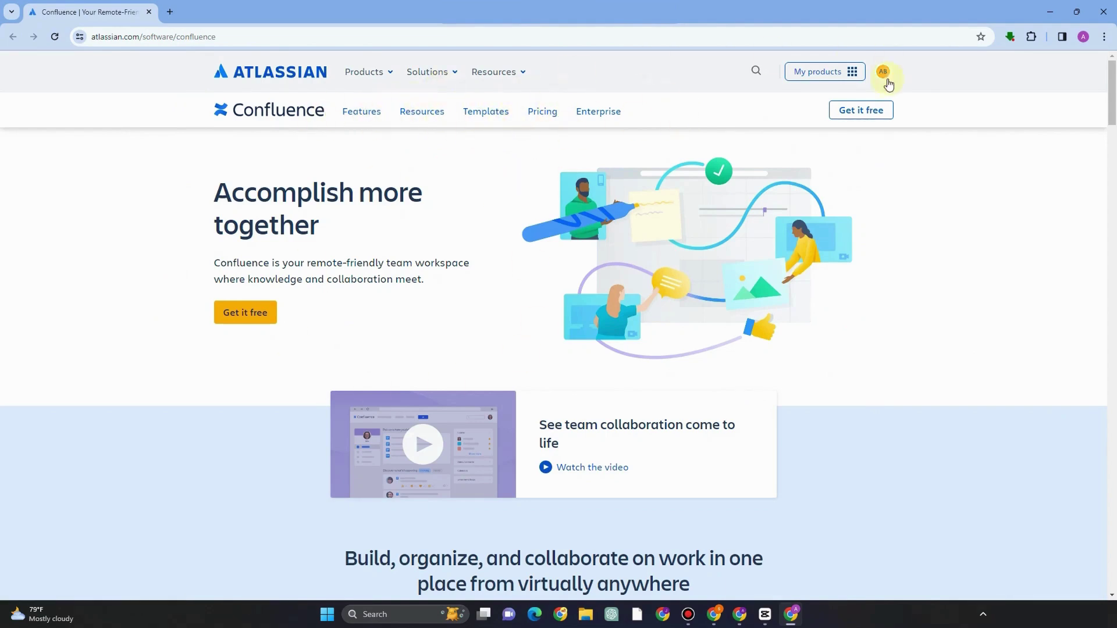
# Start a free Confluence sign-up and choose Creating a knowledge base as the goal
pyautogui.click(866, 116)
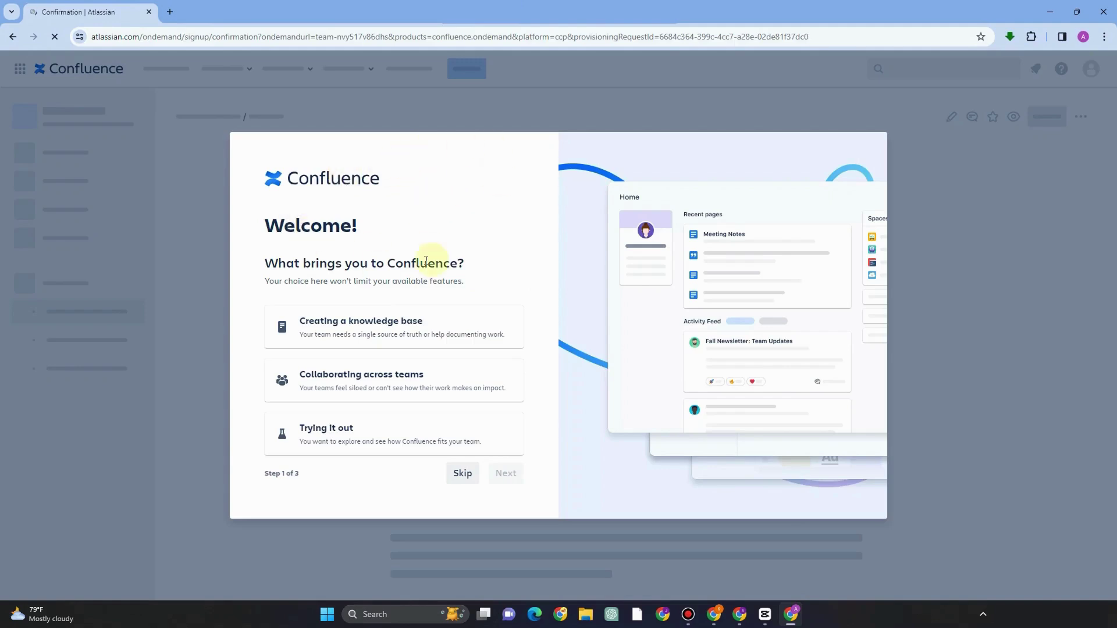
pyautogui.click(379, 332)
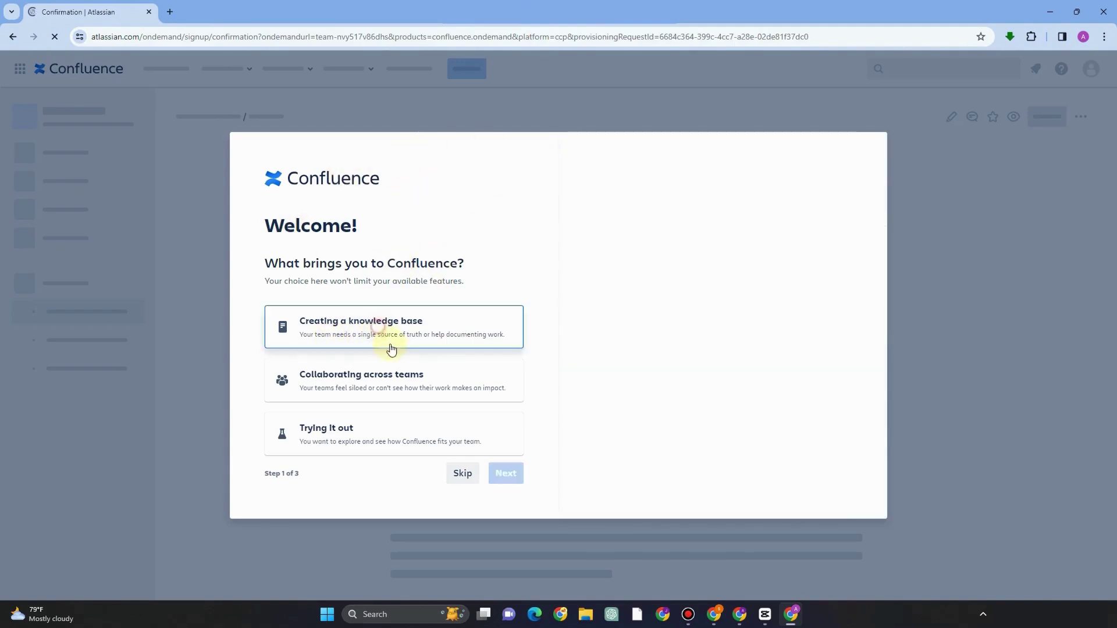
pyautogui.click(495, 475)
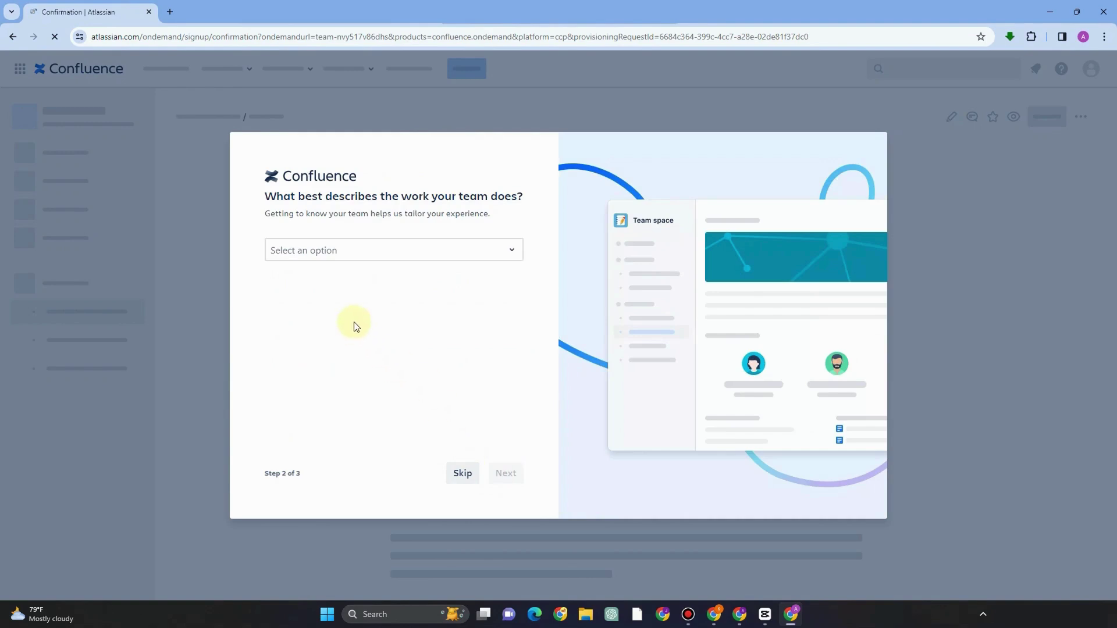
# Pick Product Management as the team's work, copy the invite link, and finish onboarding
pyautogui.click(370, 254)
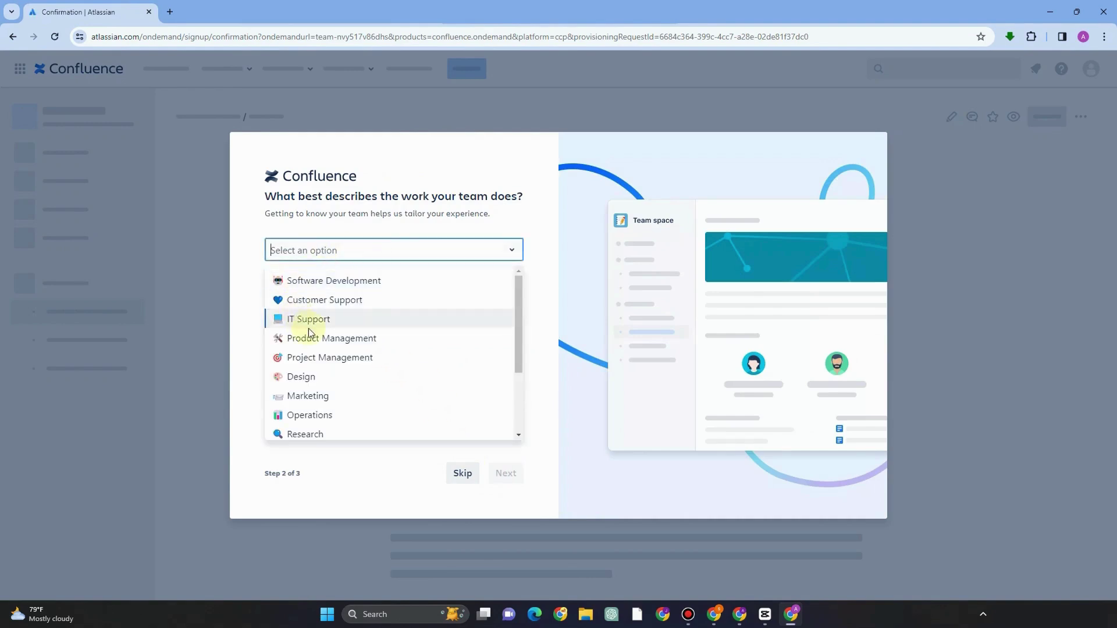
pyautogui.click(342, 339)
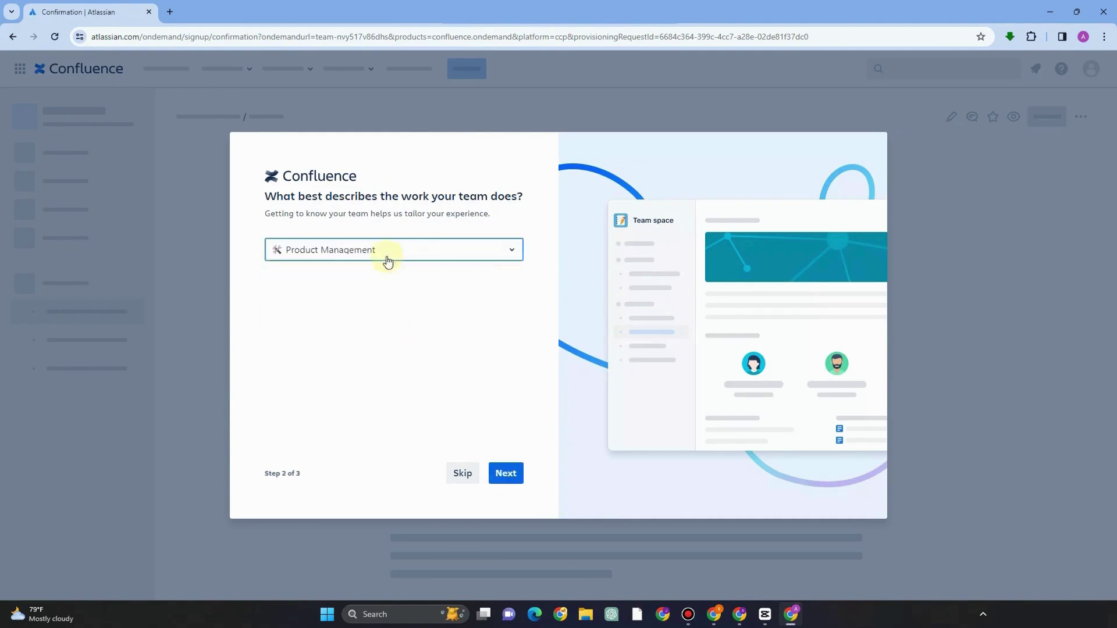
pyautogui.click(520, 481)
pyautogui.click(491, 240)
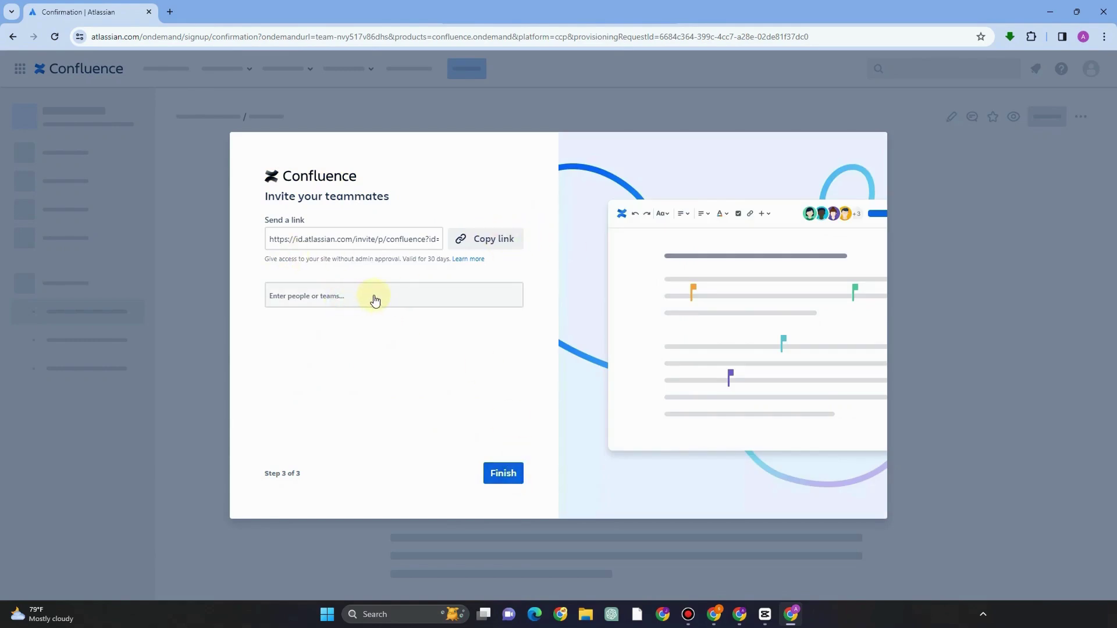
pyautogui.click(500, 474)
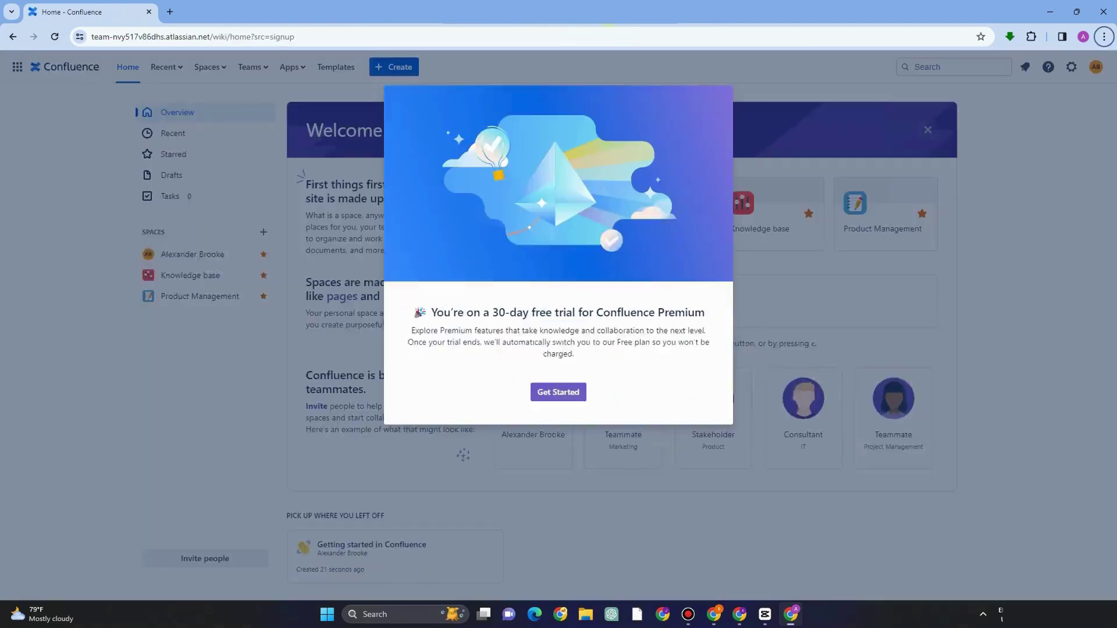
# Dismiss the Premium trial notice, browse the home page and app switcher, then view Recent pages
pyautogui.click(555, 392)
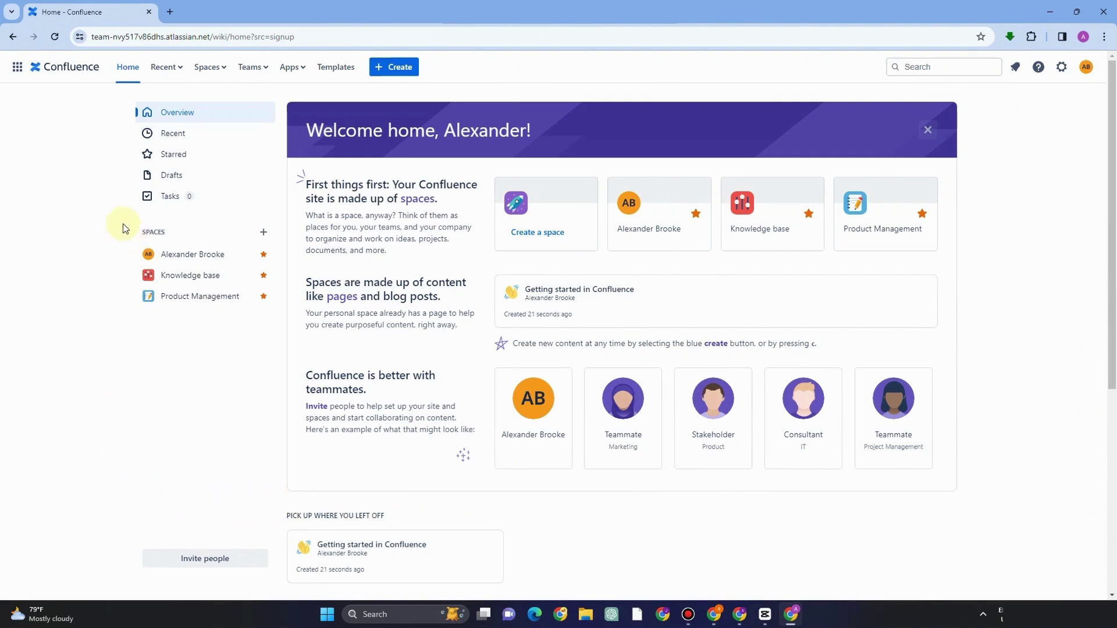
pyautogui.scroll(-5, 808, 364)
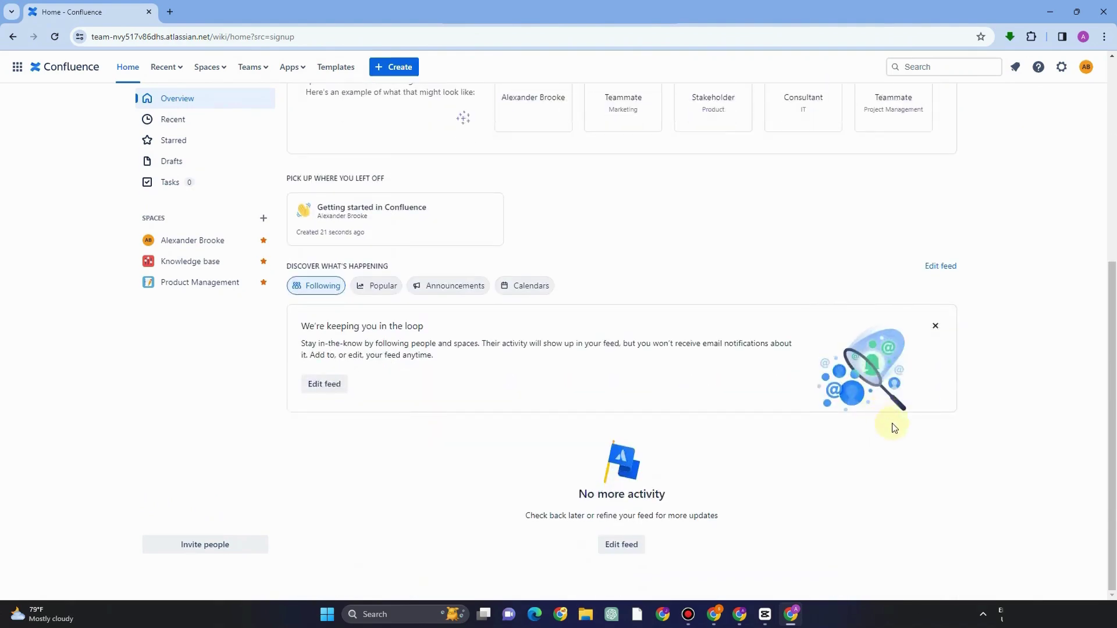
pyautogui.scroll(5, 797, 378)
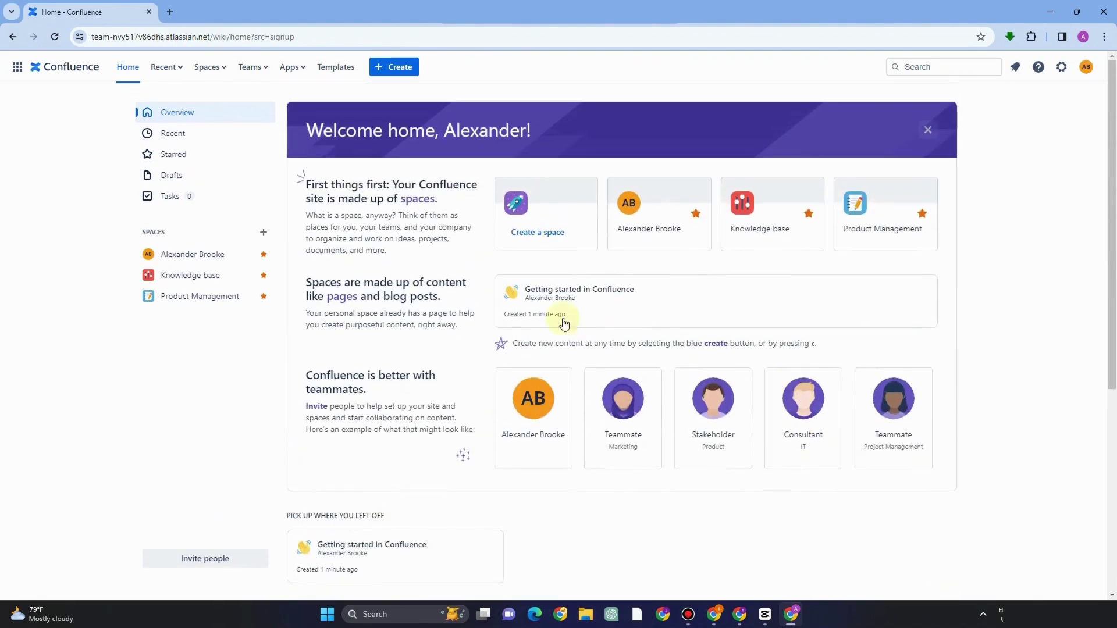
pyautogui.click(18, 67)
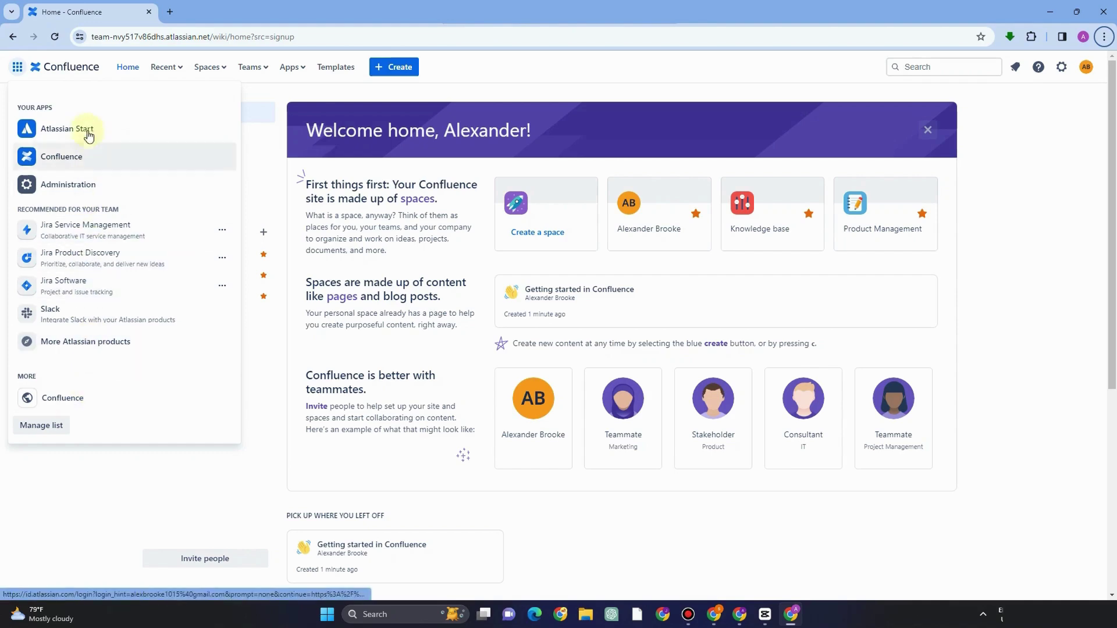
pyautogui.click(464, 57)
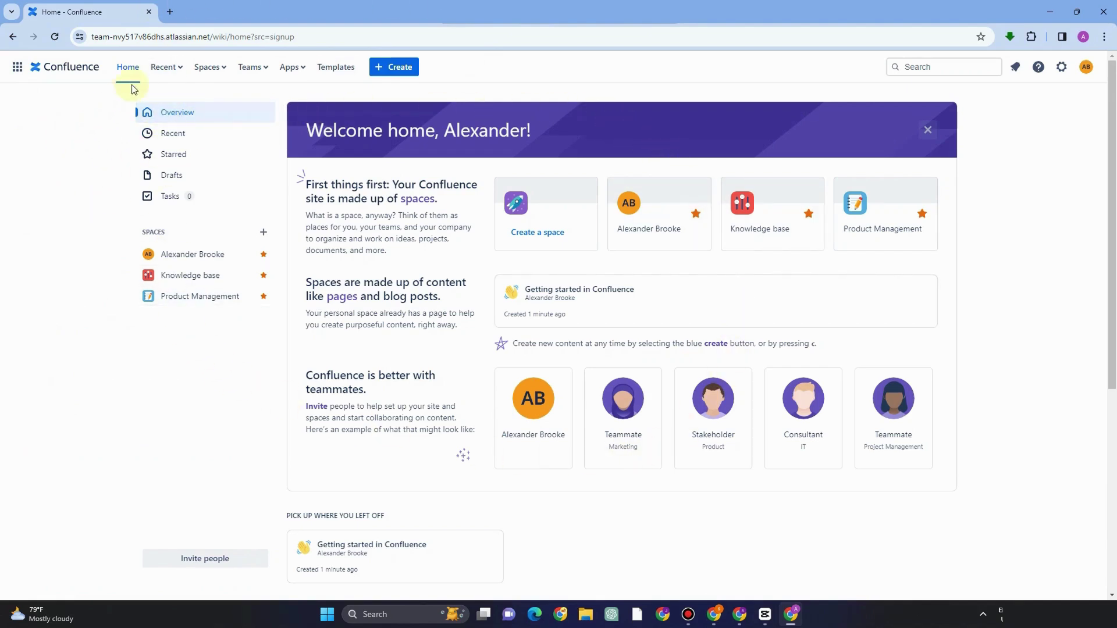
pyautogui.click(167, 138)
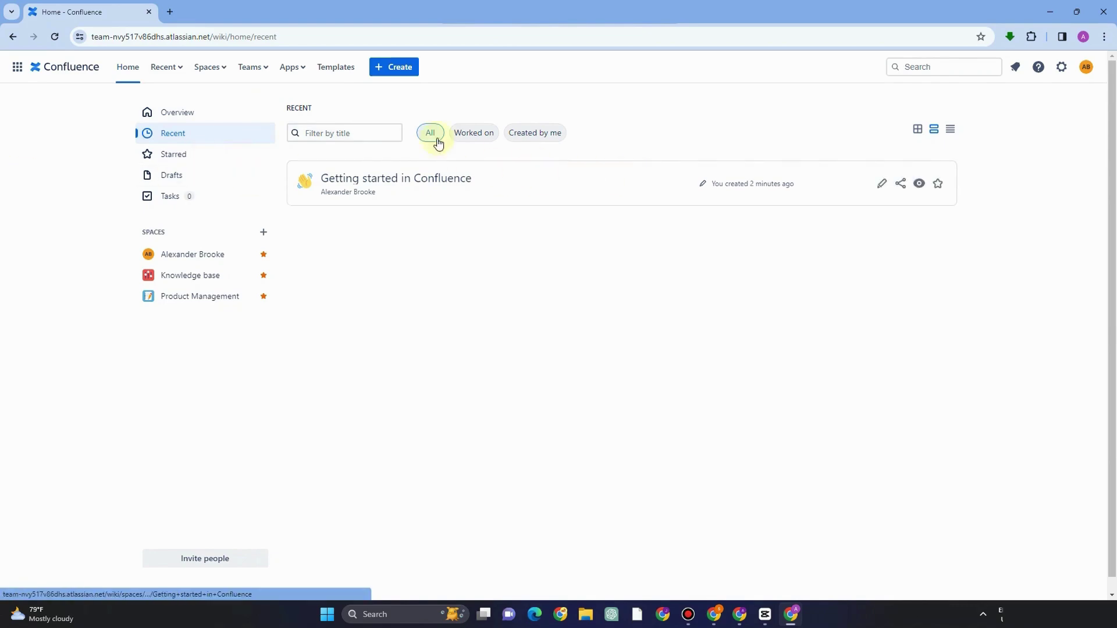
pyautogui.click(462, 132)
pyautogui.click(538, 136)
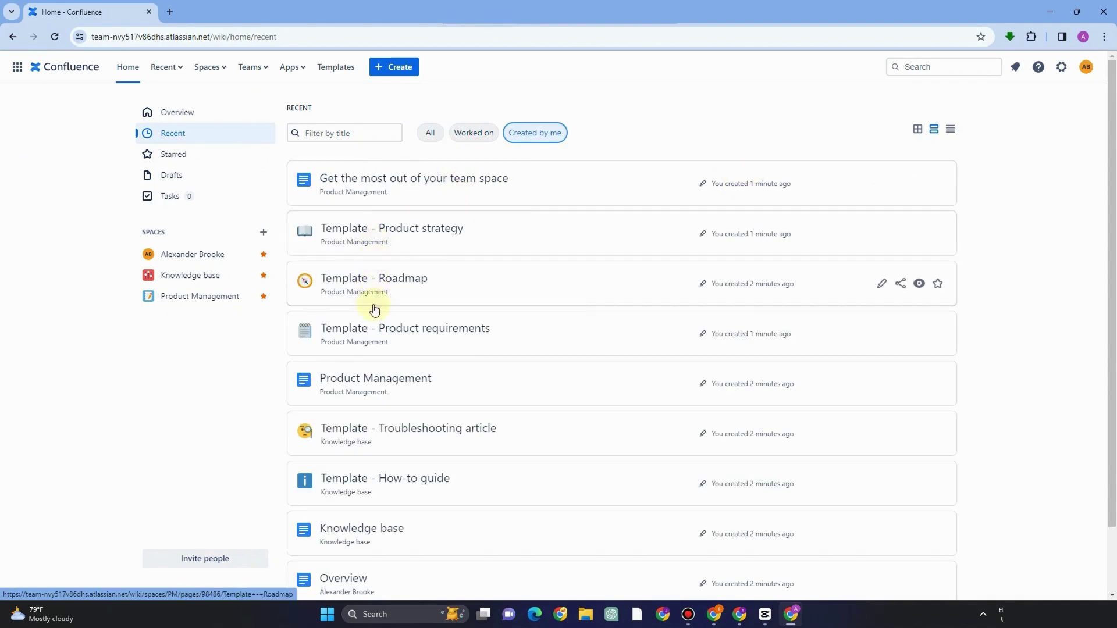
pyautogui.scroll(-2, 375, 319)
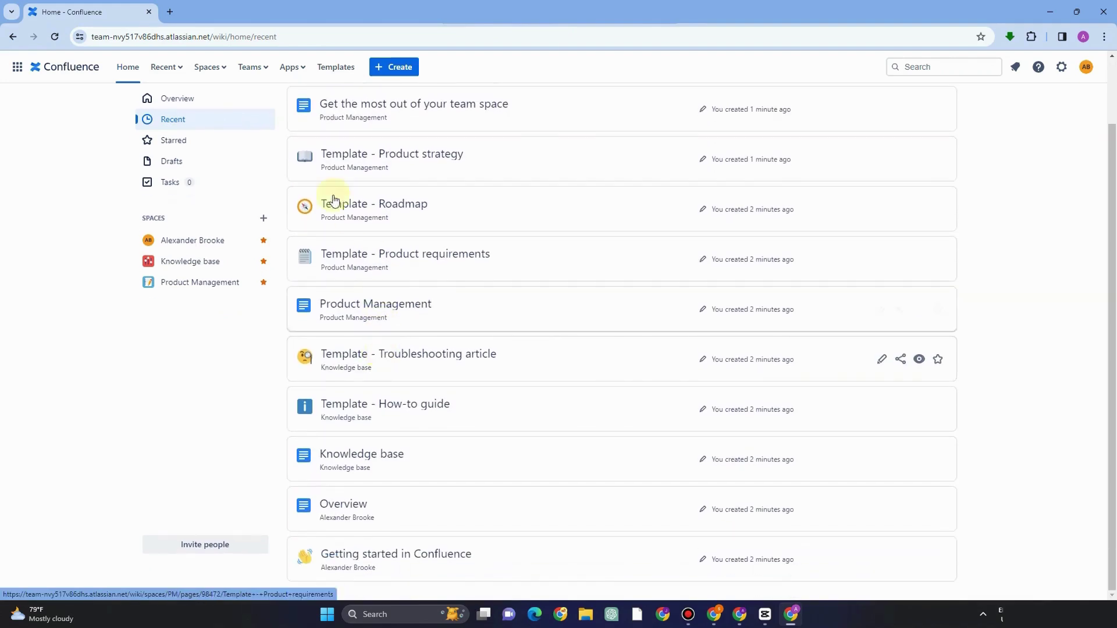
pyautogui.click(222, 149)
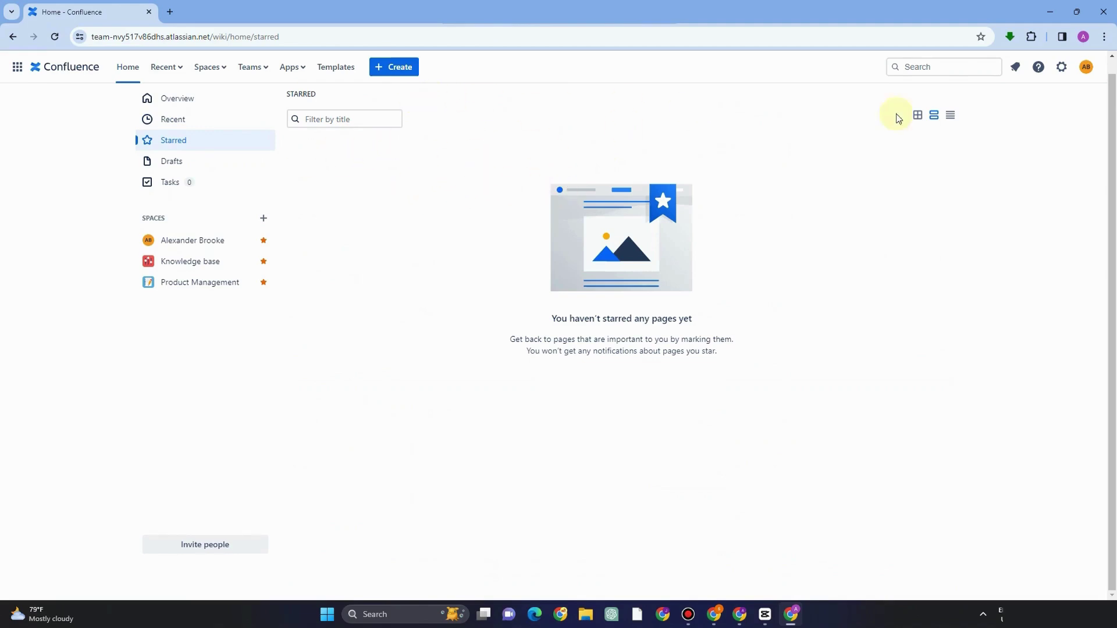
pyautogui.click(911, 118)
pyautogui.click(937, 118)
pyautogui.click(950, 116)
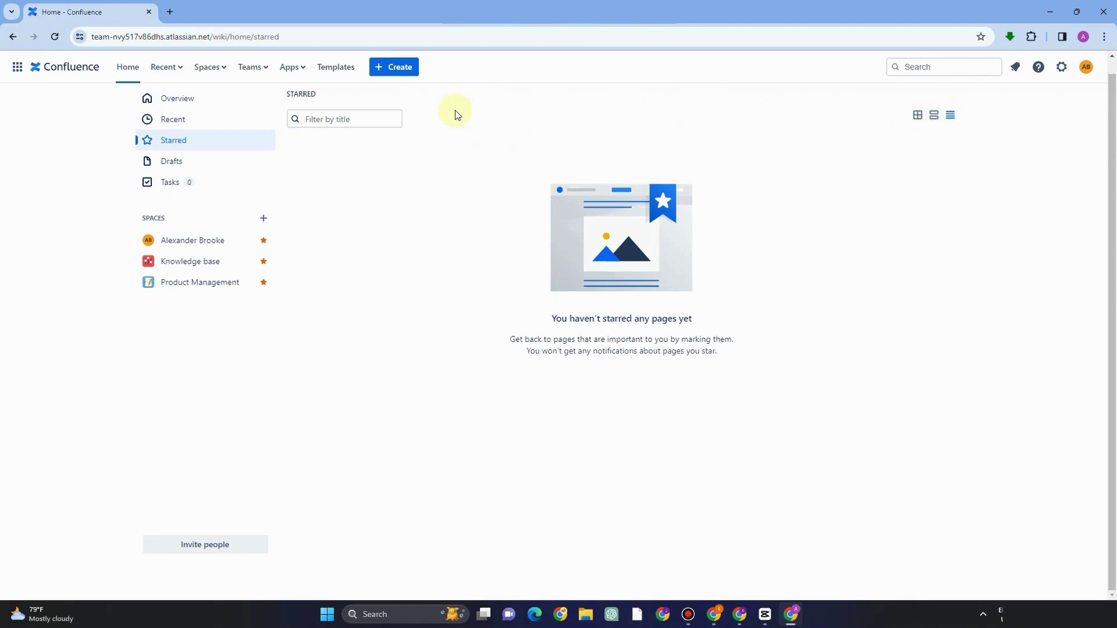
pyautogui.click(215, 166)
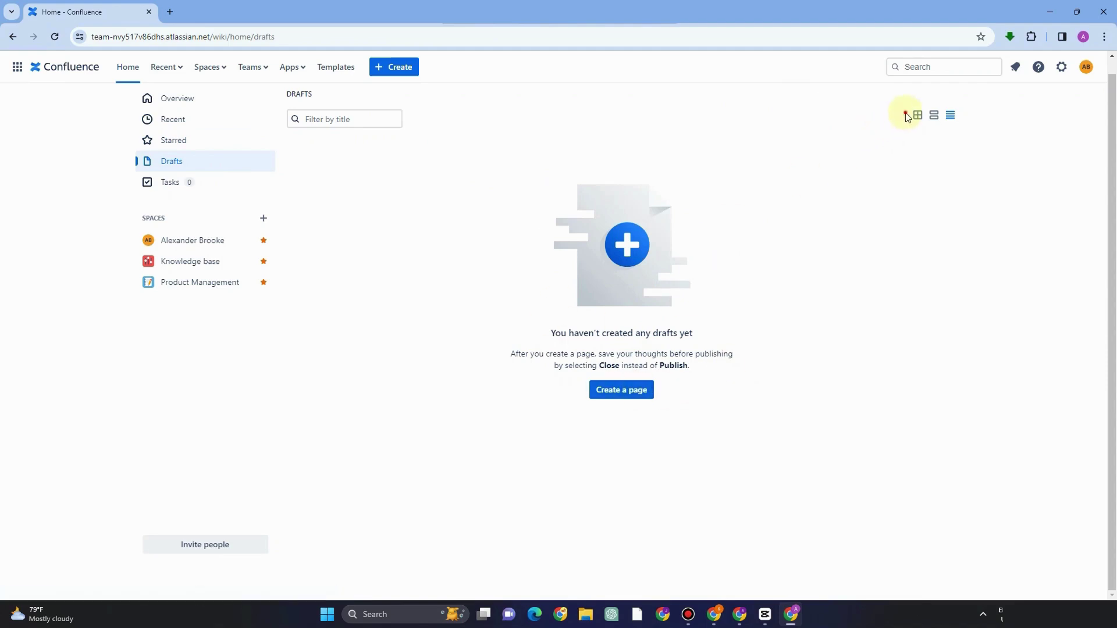
pyautogui.click(373, 121)
pyautogui.click(201, 182)
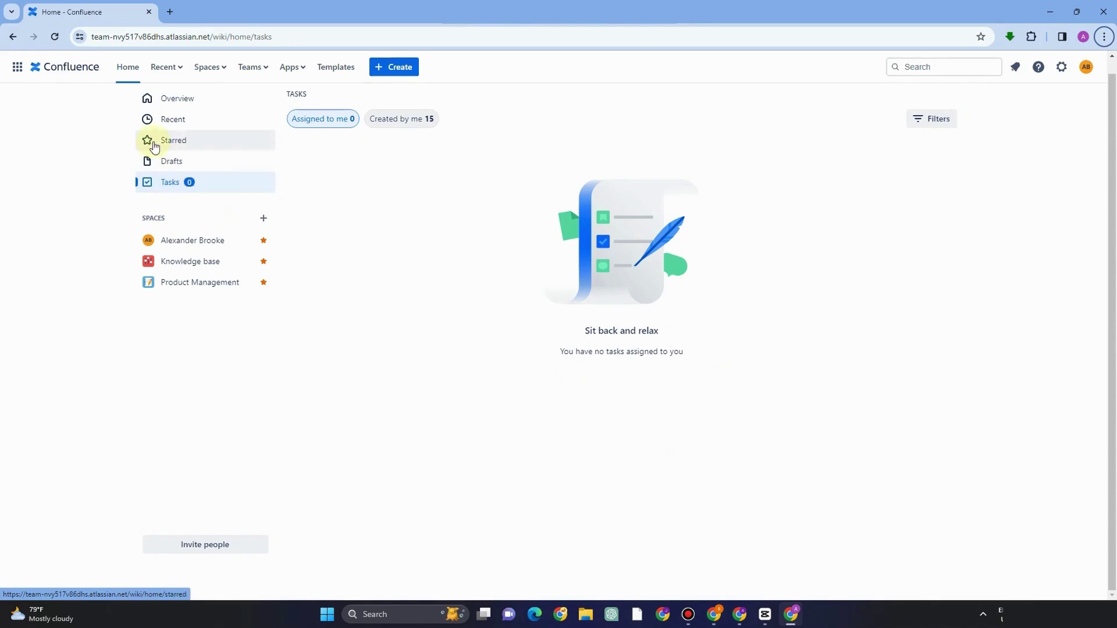
pyautogui.click(44, 72)
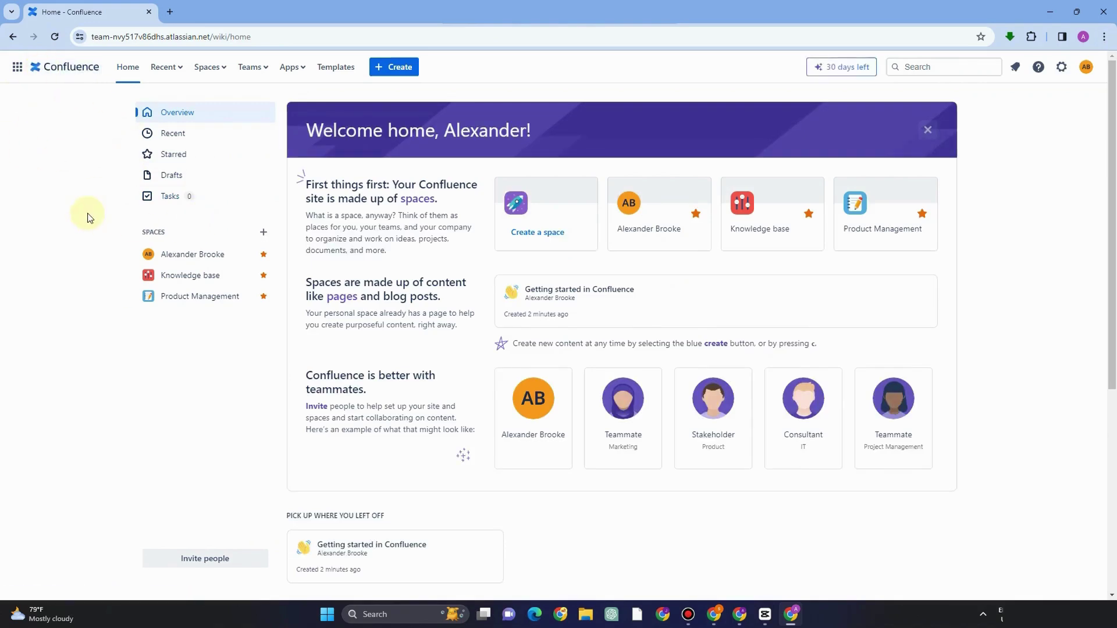
pyautogui.click(263, 235)
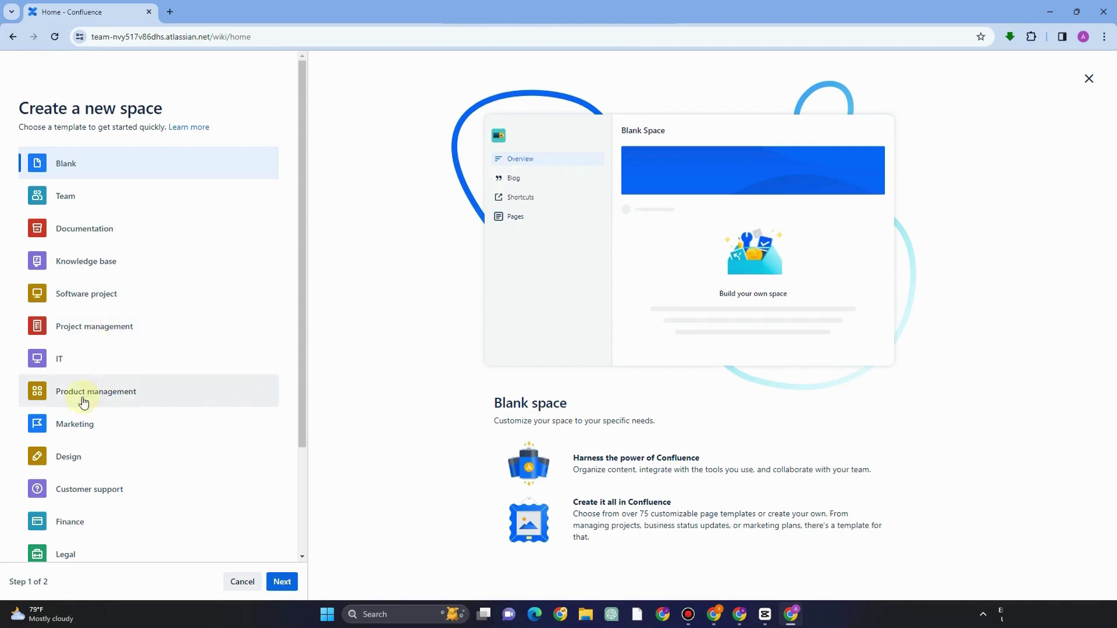
pyautogui.scroll(-1, 208, 448)
pyautogui.scroll(-2, 208, 447)
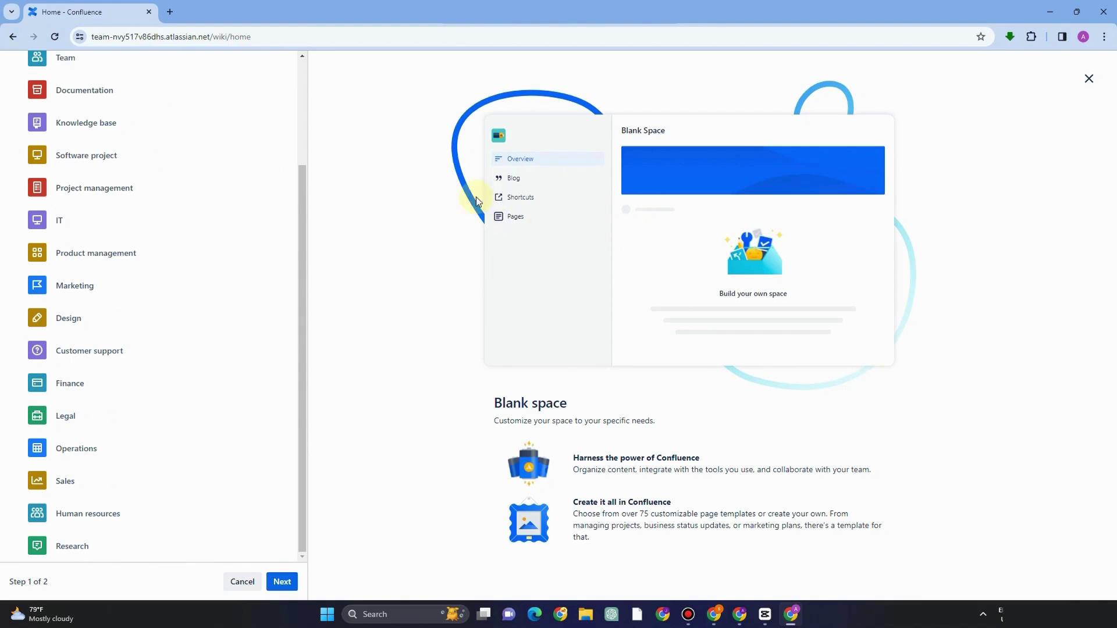
pyautogui.click(283, 582)
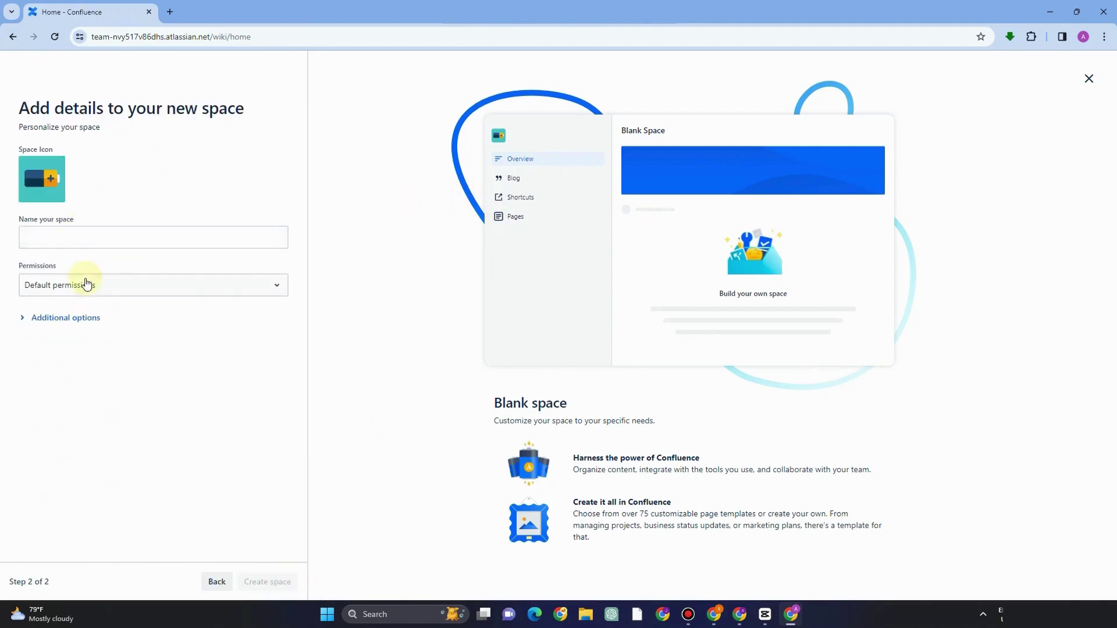
pyautogui.click(87, 320)
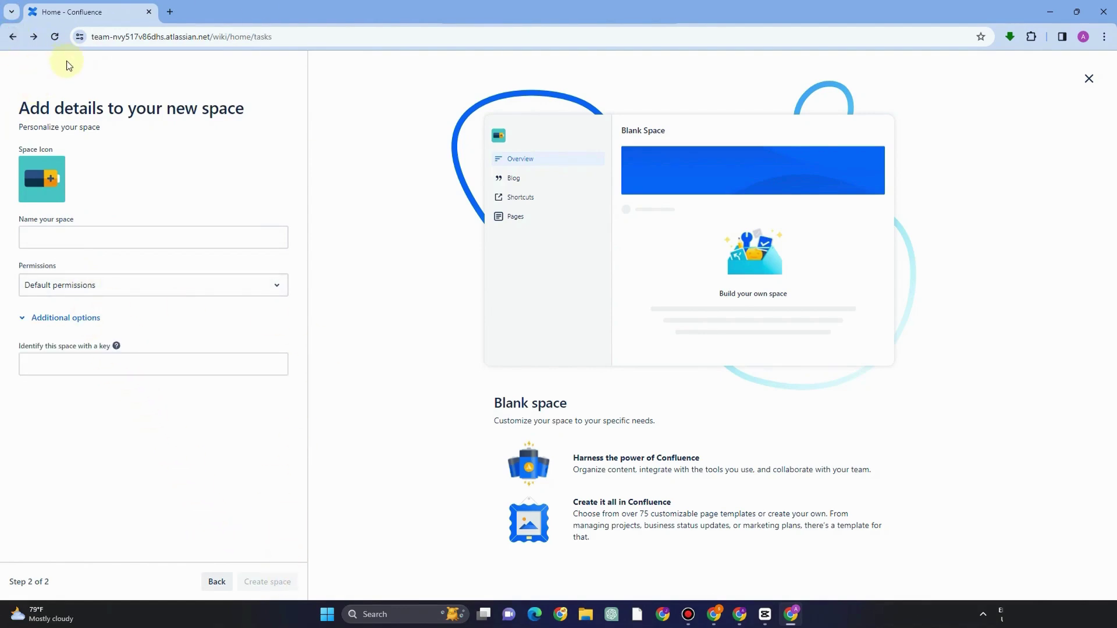
pyautogui.press('Escape')
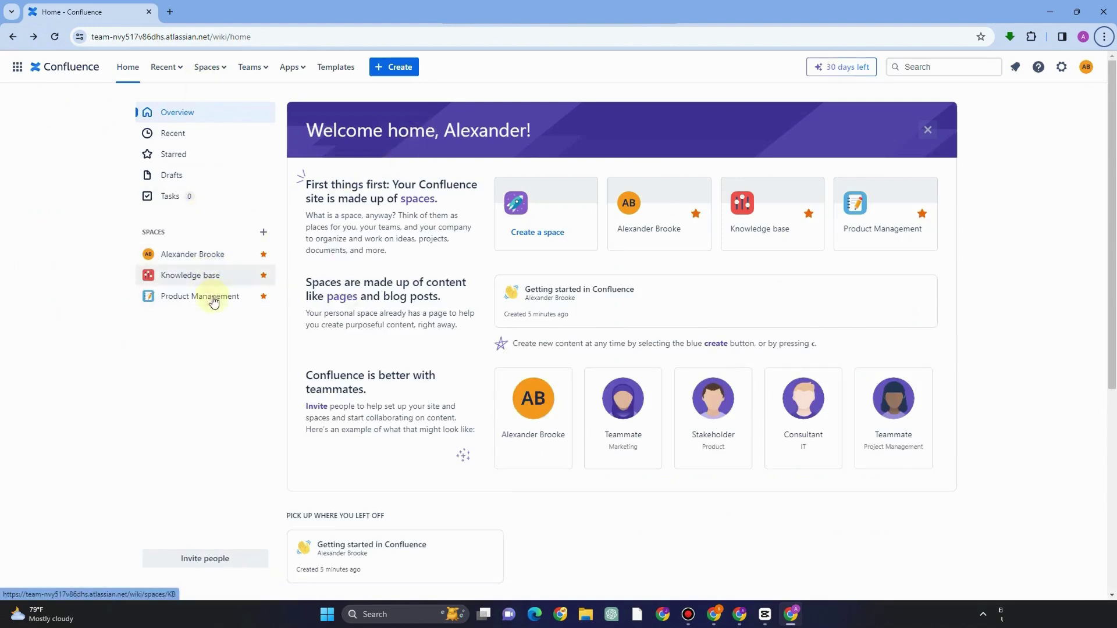
pyautogui.click(212, 254)
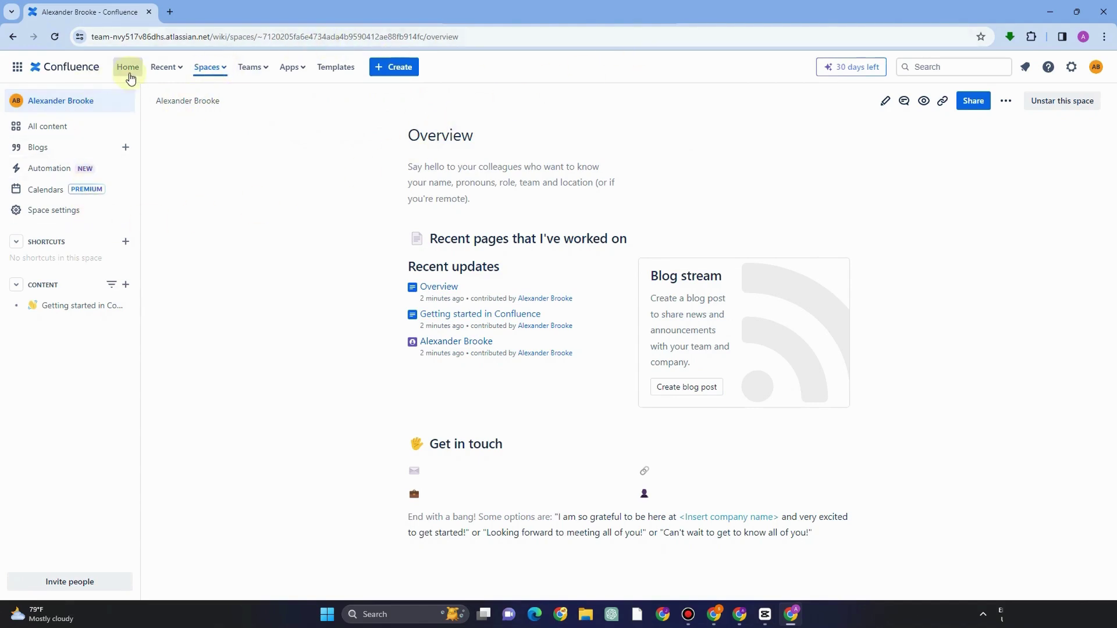
pyautogui.click(128, 68)
pyautogui.scroll(-6, 942, 386)
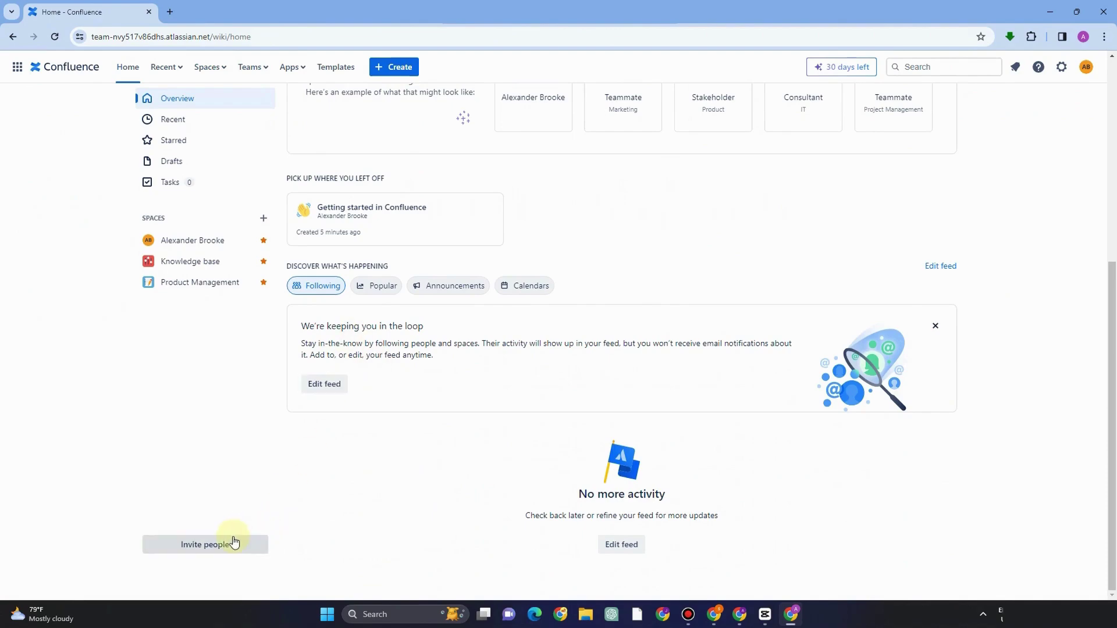
pyautogui.click(955, 271)
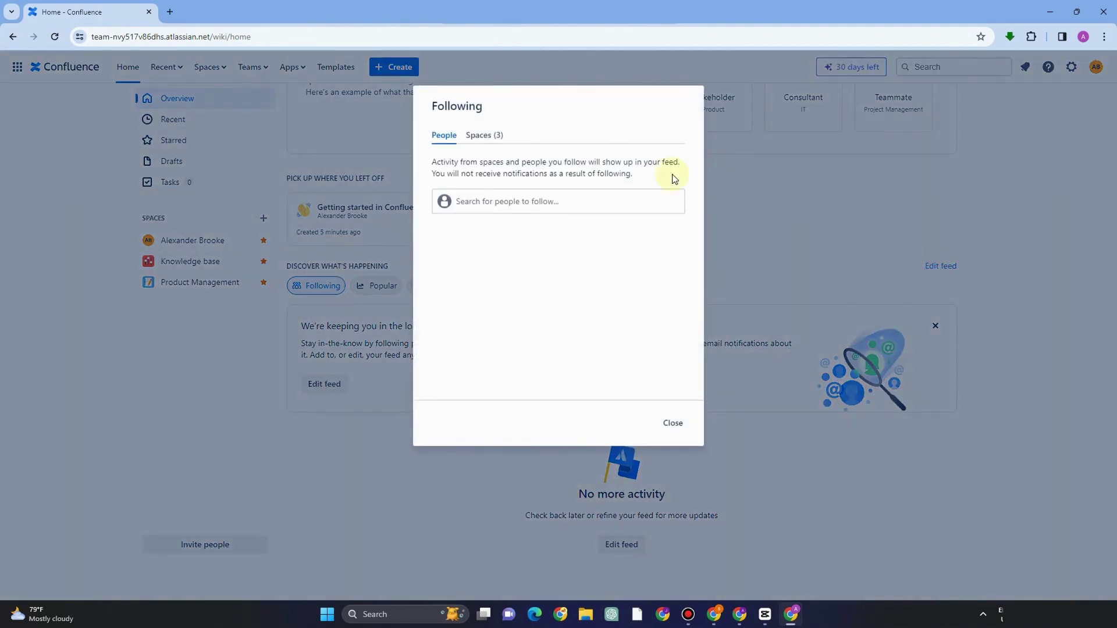
pyautogui.click(475, 136)
pyautogui.click(442, 135)
pyautogui.click(476, 136)
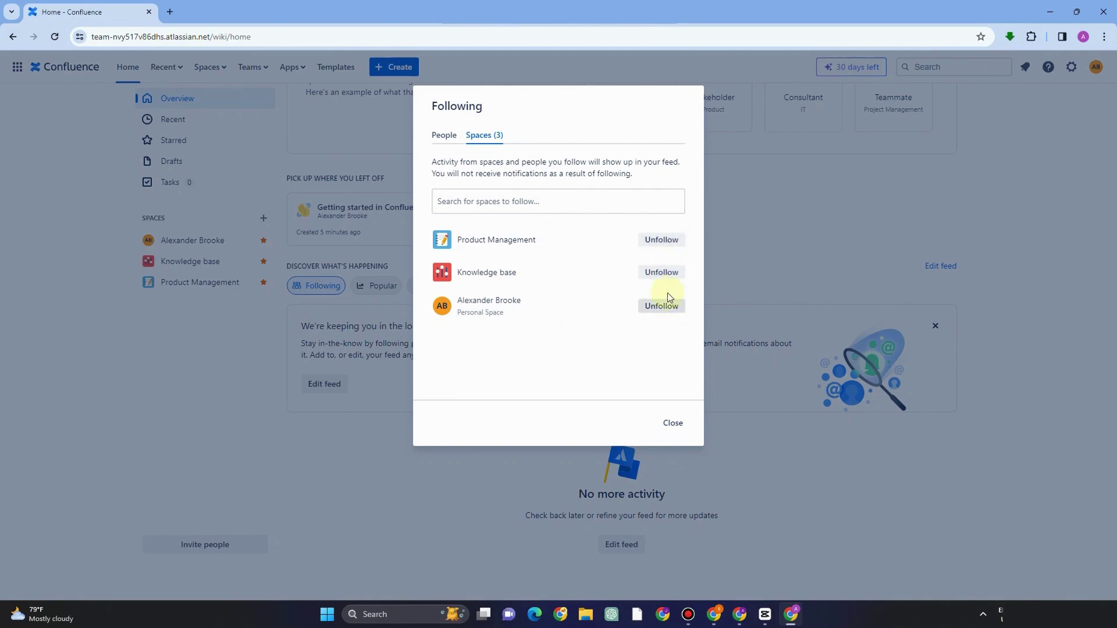
pyautogui.click(666, 274)
pyautogui.click(666, 272)
pyautogui.click(674, 430)
pyautogui.scroll(5, 258, 281)
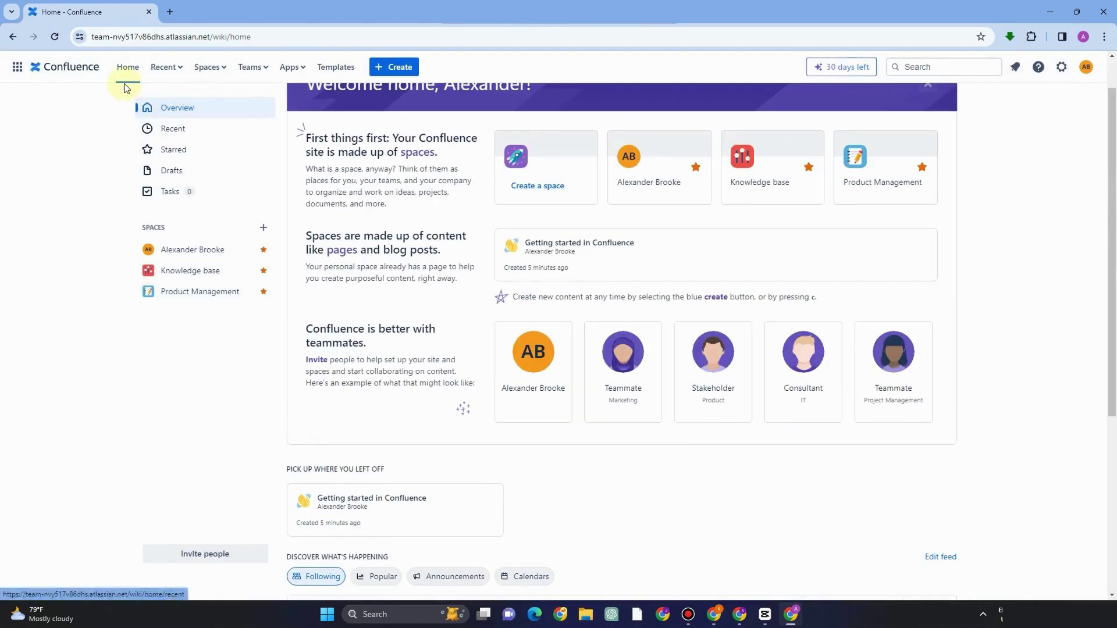
# Browse Recent's Worked on, Created by me, Starred and Drafts lists, then the Spaces and Teams menus
pyautogui.click(181, 69)
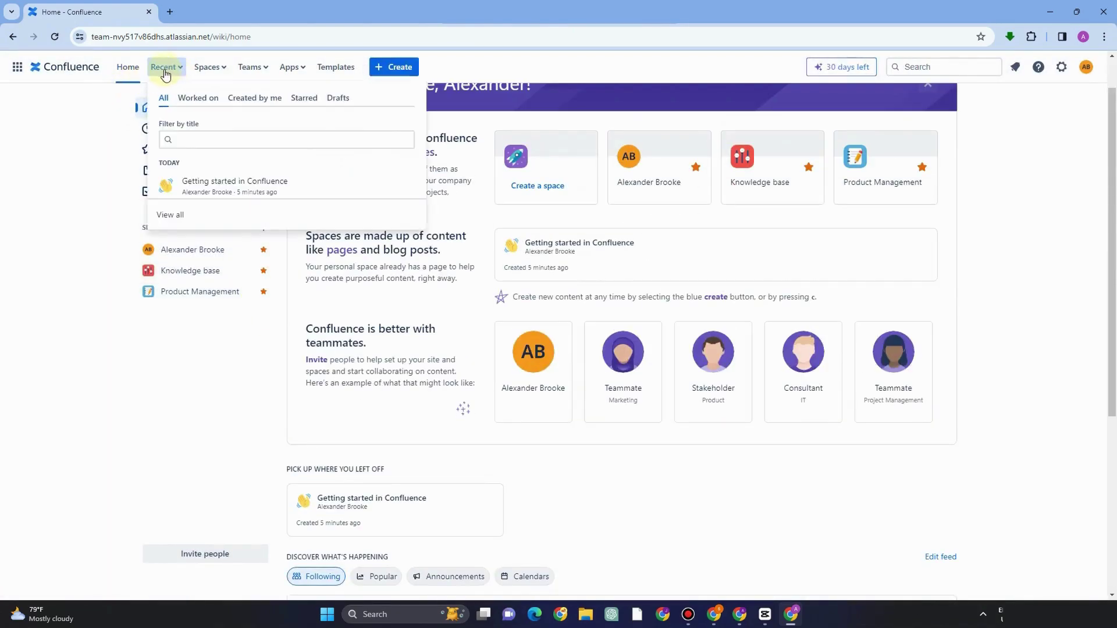
pyautogui.click(165, 68)
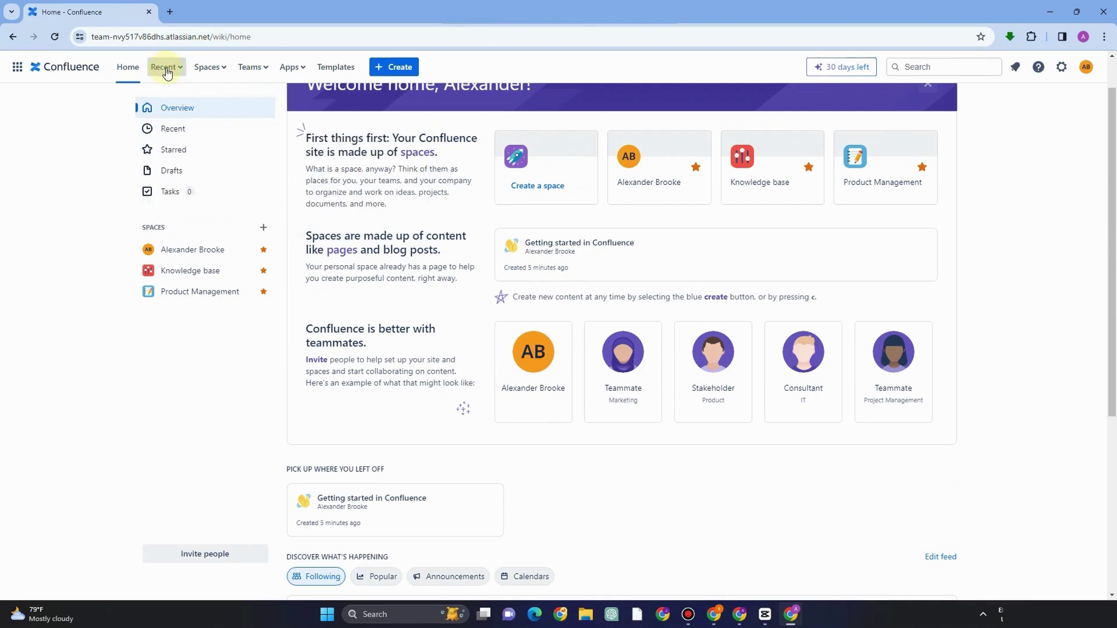
pyautogui.click(167, 69)
pyautogui.click(185, 98)
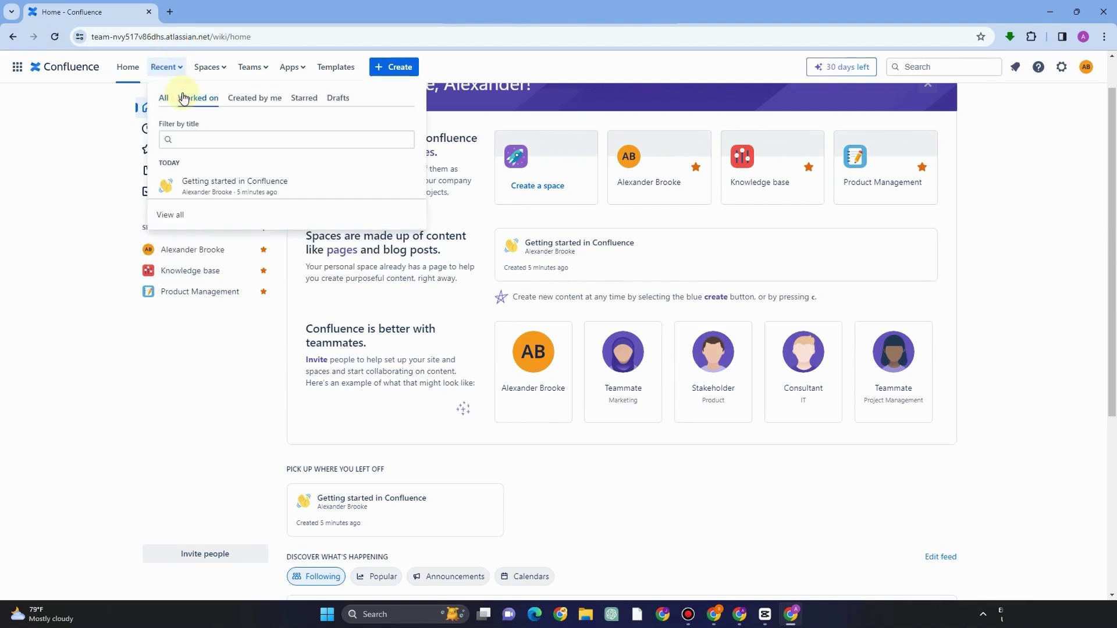
pyautogui.click(243, 98)
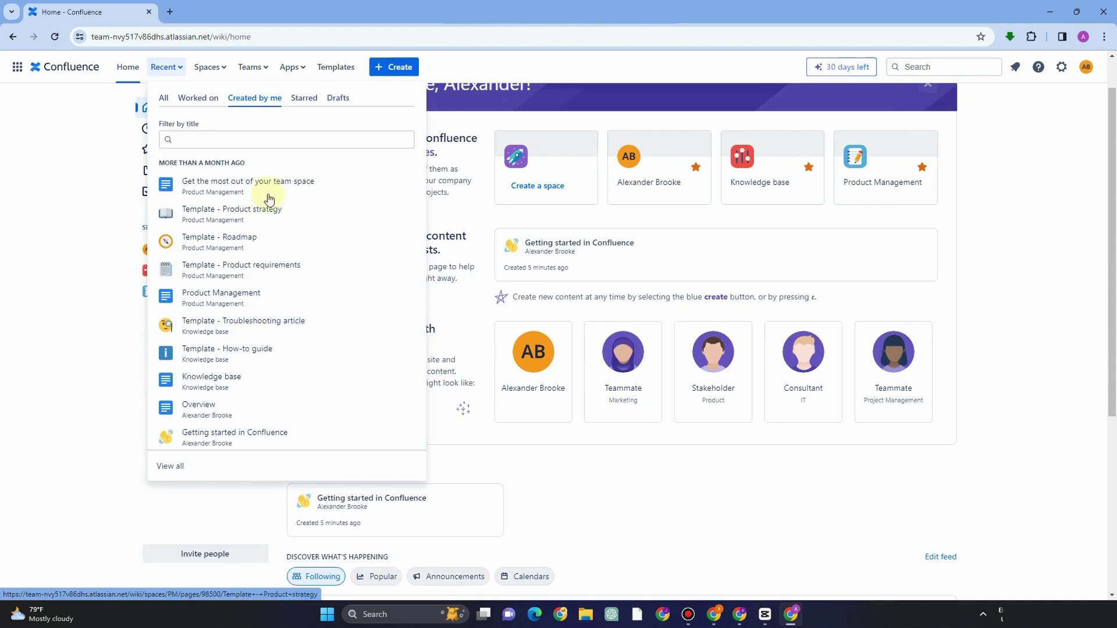
pyautogui.click(302, 104)
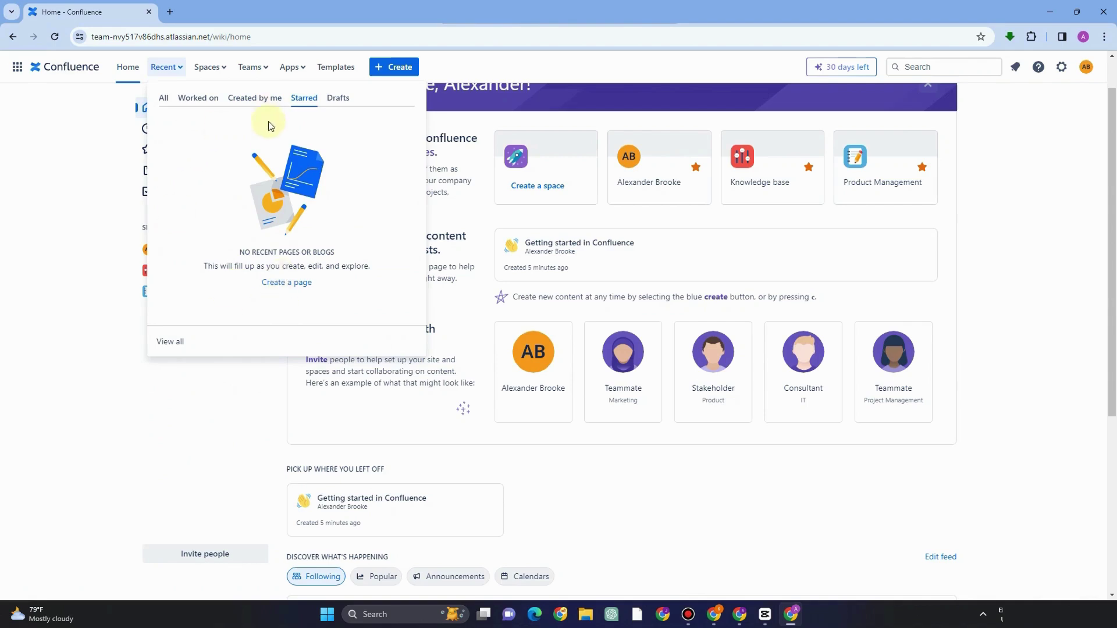
pyautogui.click(336, 105)
pyautogui.click(221, 69)
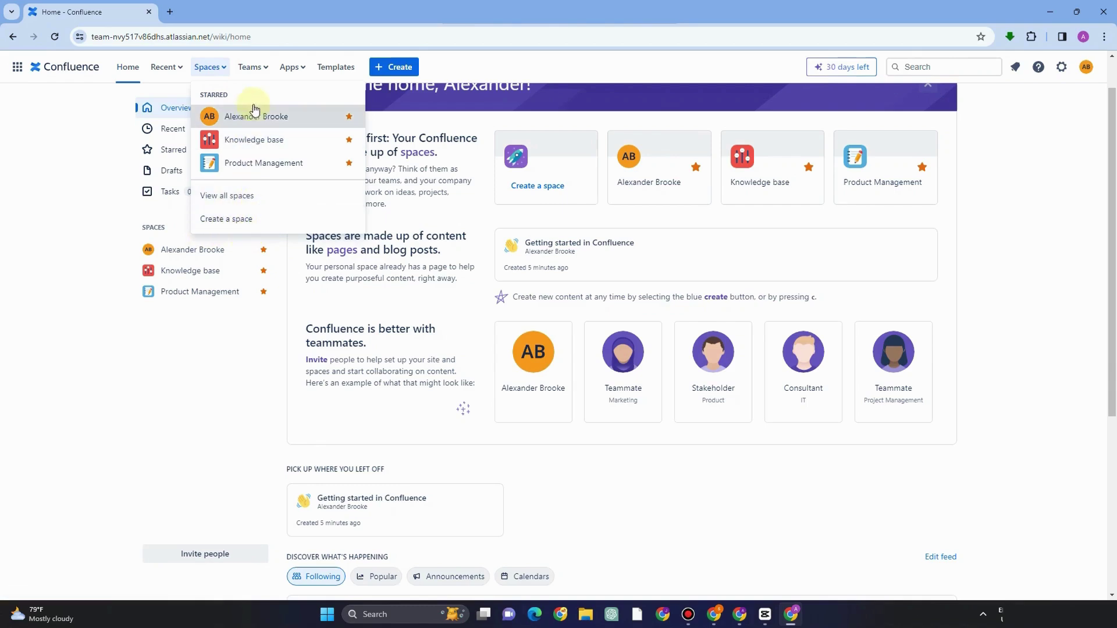
pyautogui.click(265, 70)
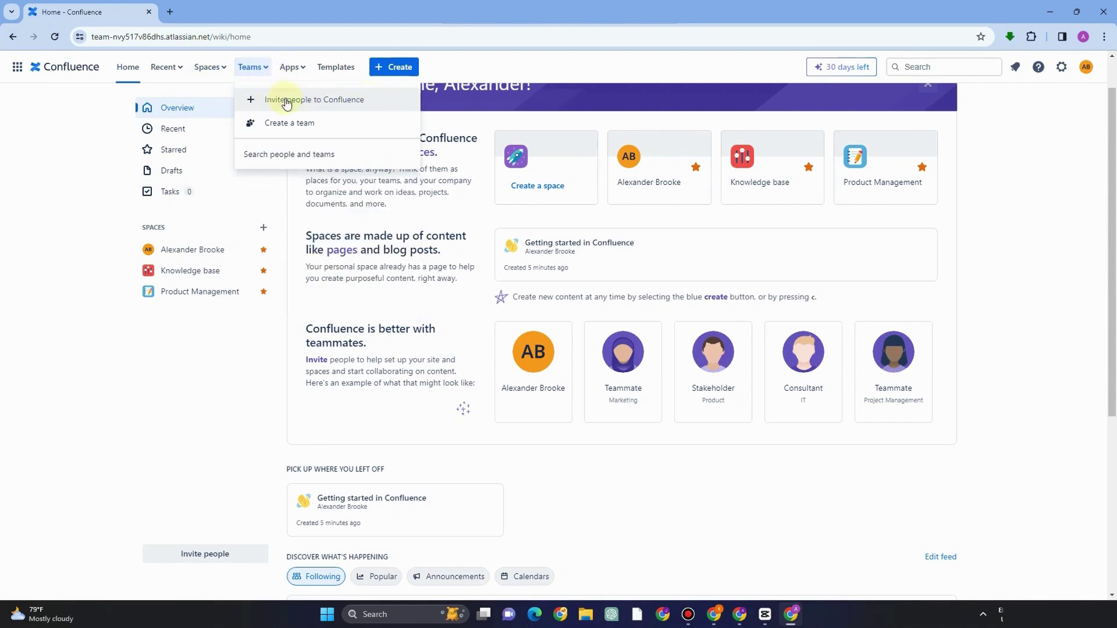
# Via Teams > Invite people, enter a teammate's e-mail address and add 1 person
pyautogui.click(286, 102)
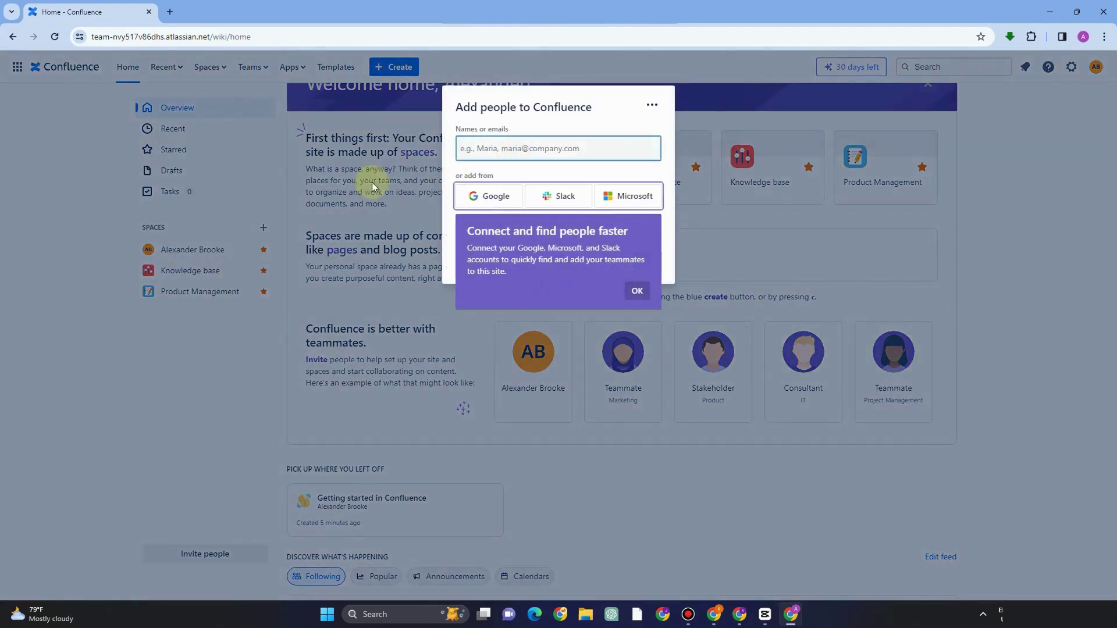
pyautogui.click(636, 291)
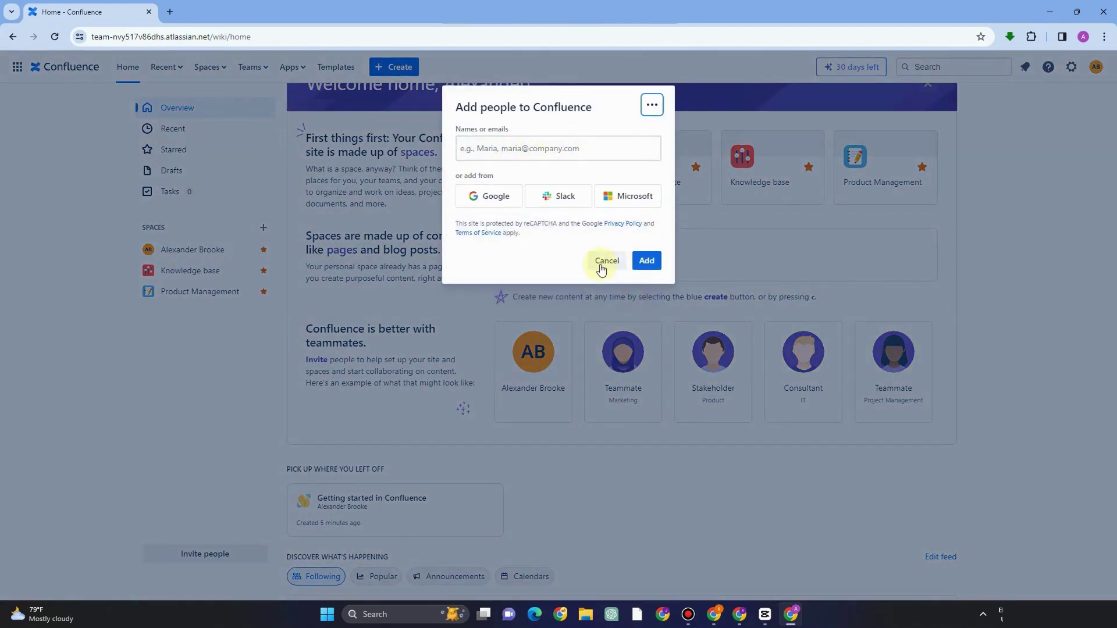
pyautogui.click(542, 147)
pyautogui.write('andy')
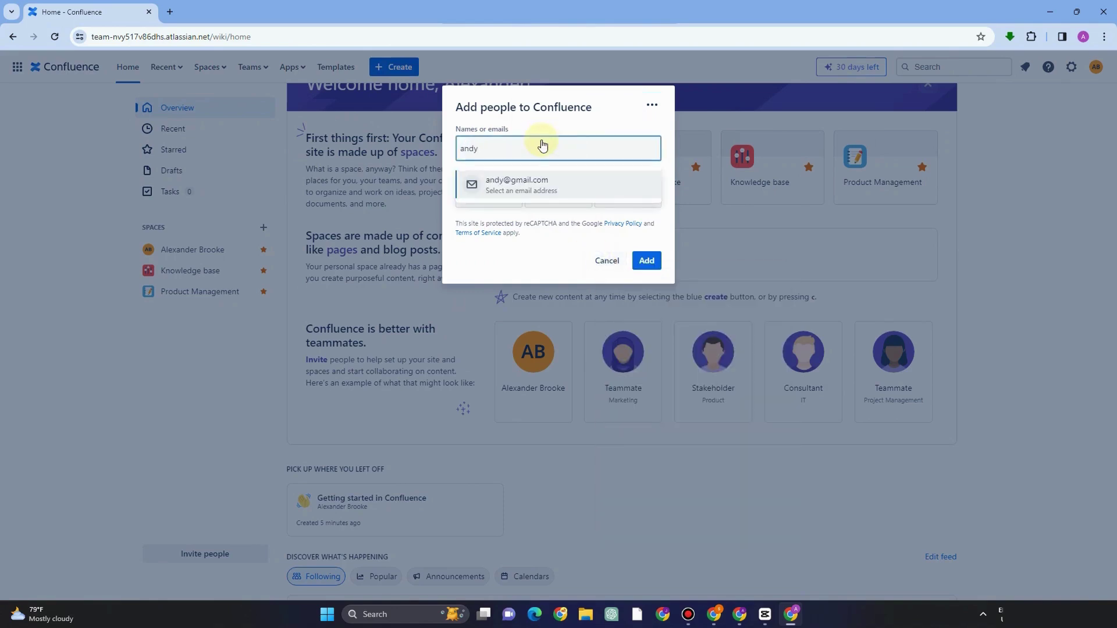
pyautogui.click(553, 182)
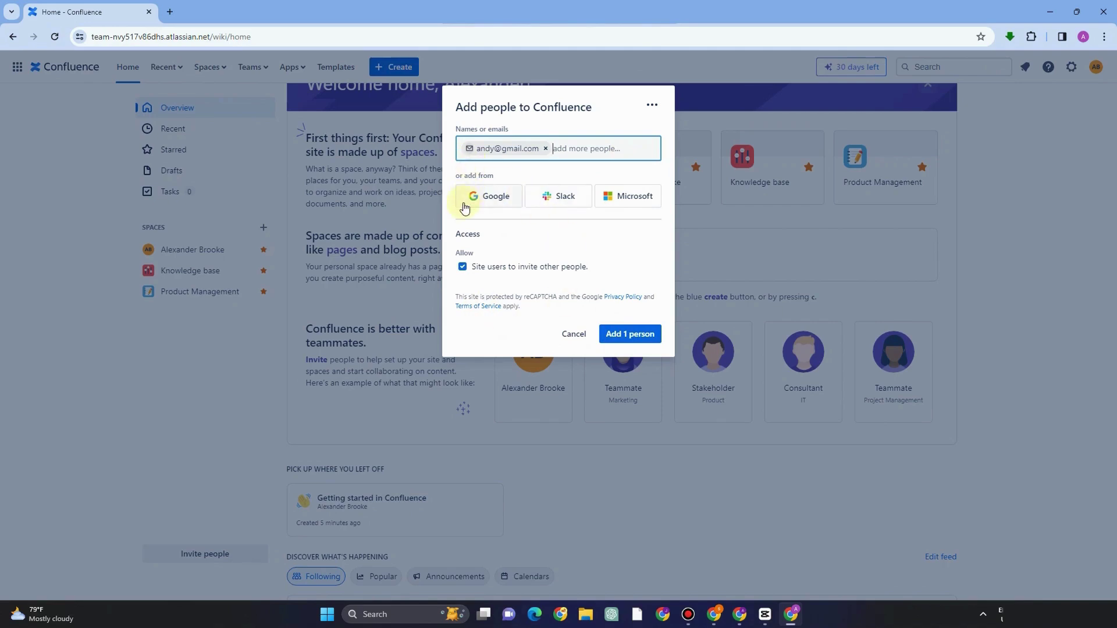
pyautogui.click(588, 202)
pyautogui.click(697, 30)
pyautogui.click(637, 337)
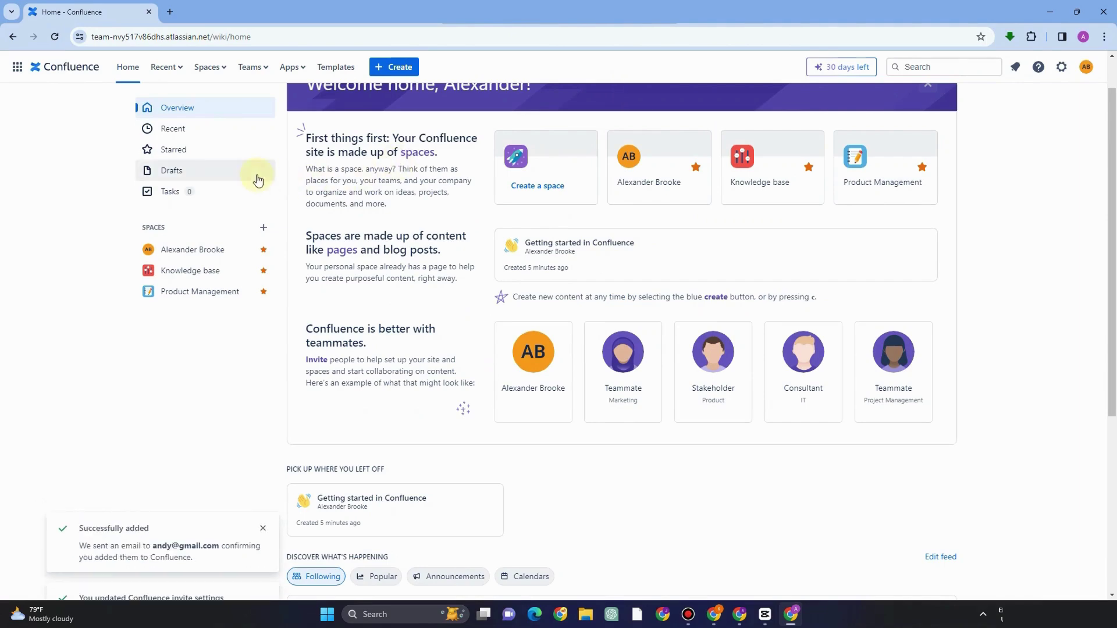
# Create a team named 'My Team' from the Teams menu
pyautogui.click(222, 68)
pyautogui.click(251, 67)
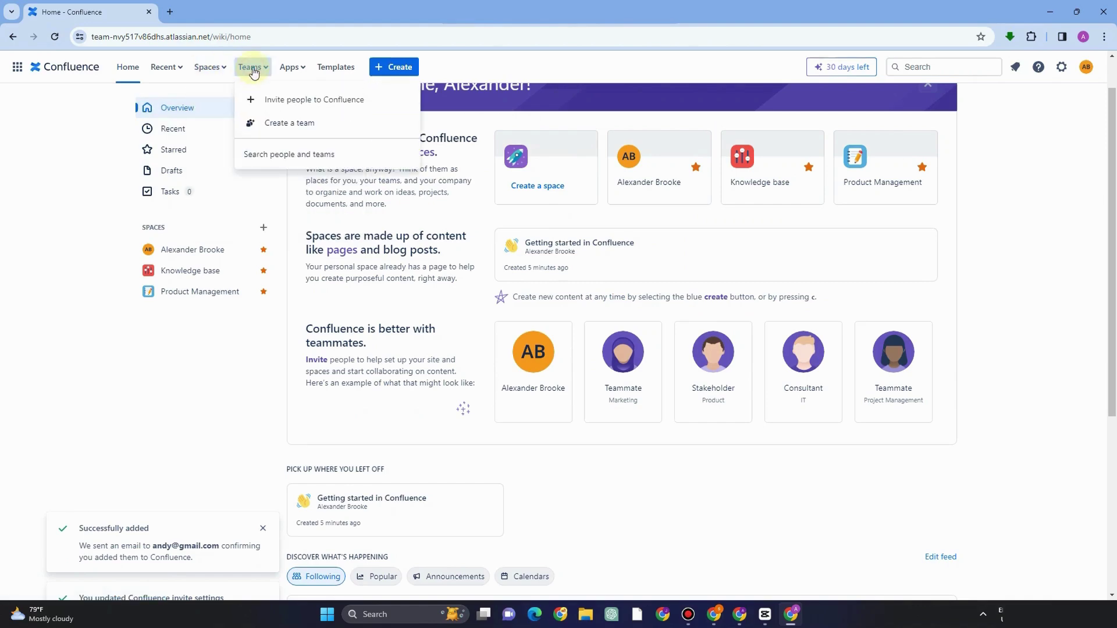
pyautogui.click(289, 122)
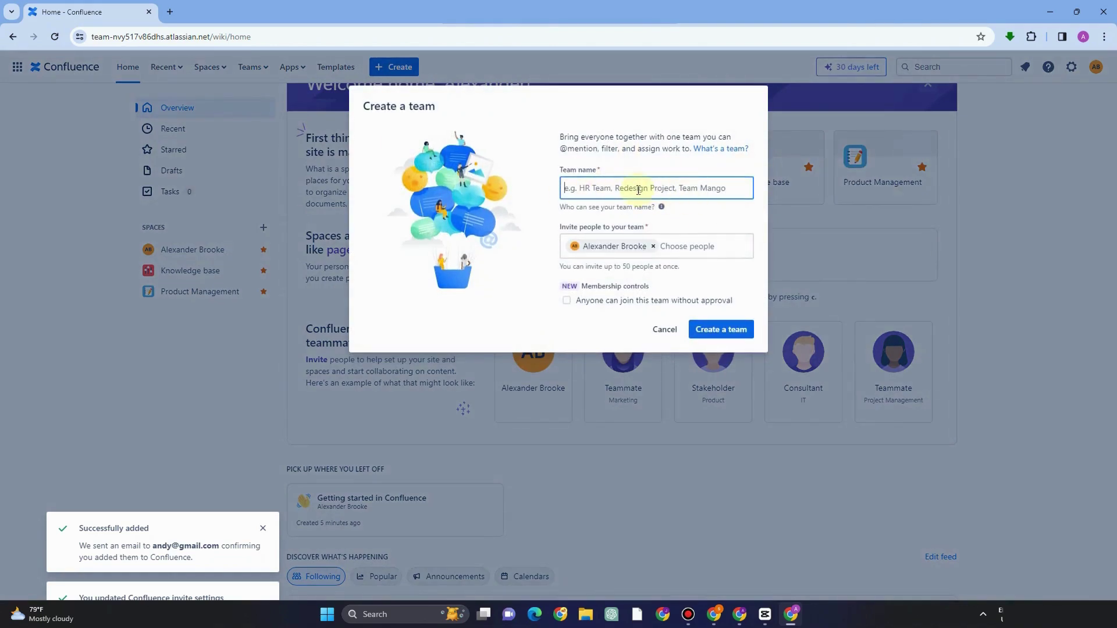
pyautogui.write('My Team')
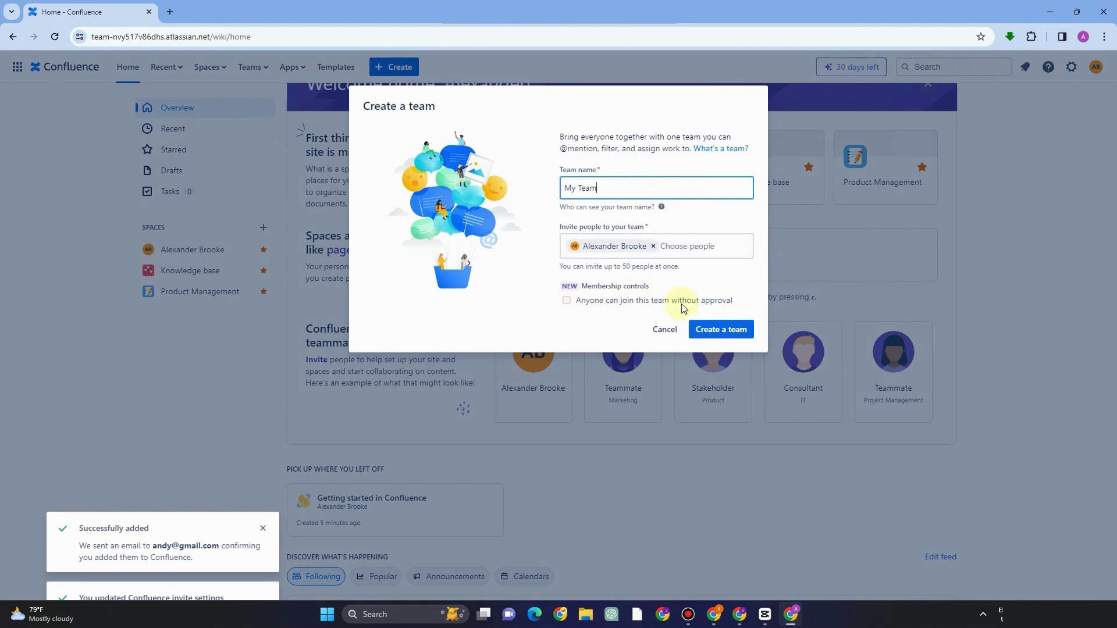
pyautogui.click(569, 301)
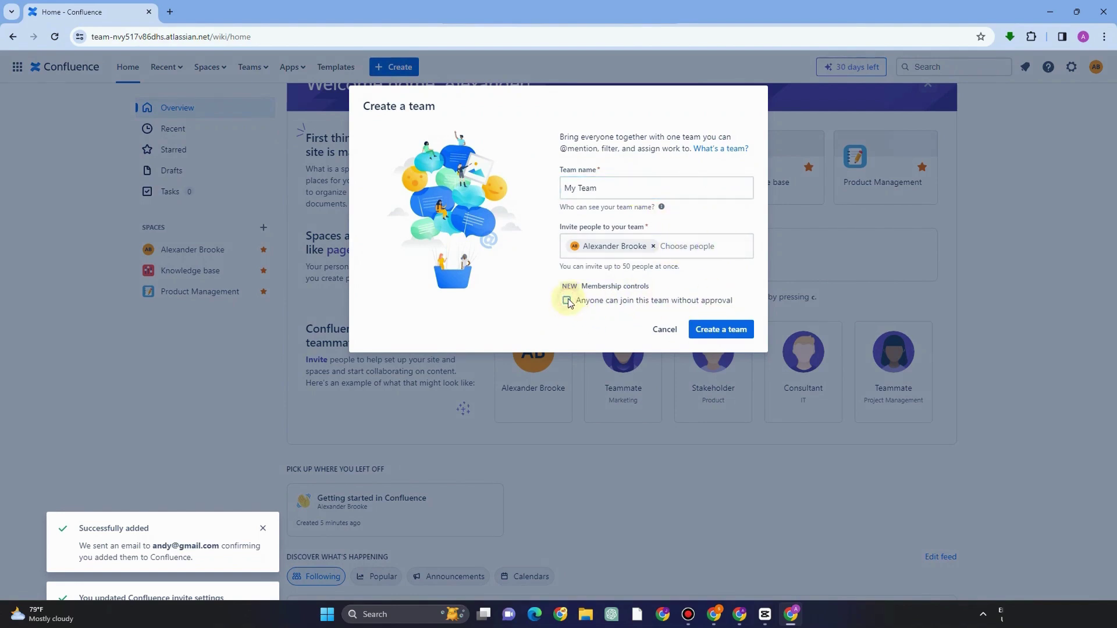
pyautogui.click(713, 329)
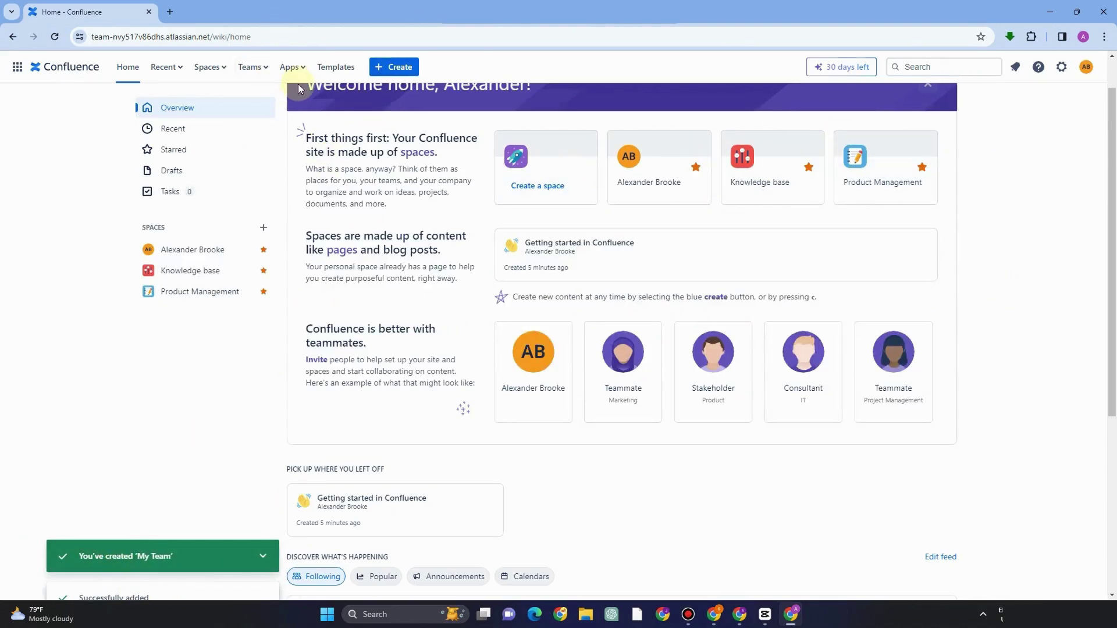
# Open the Automation admin page from the Apps menu
pyautogui.click(302, 69)
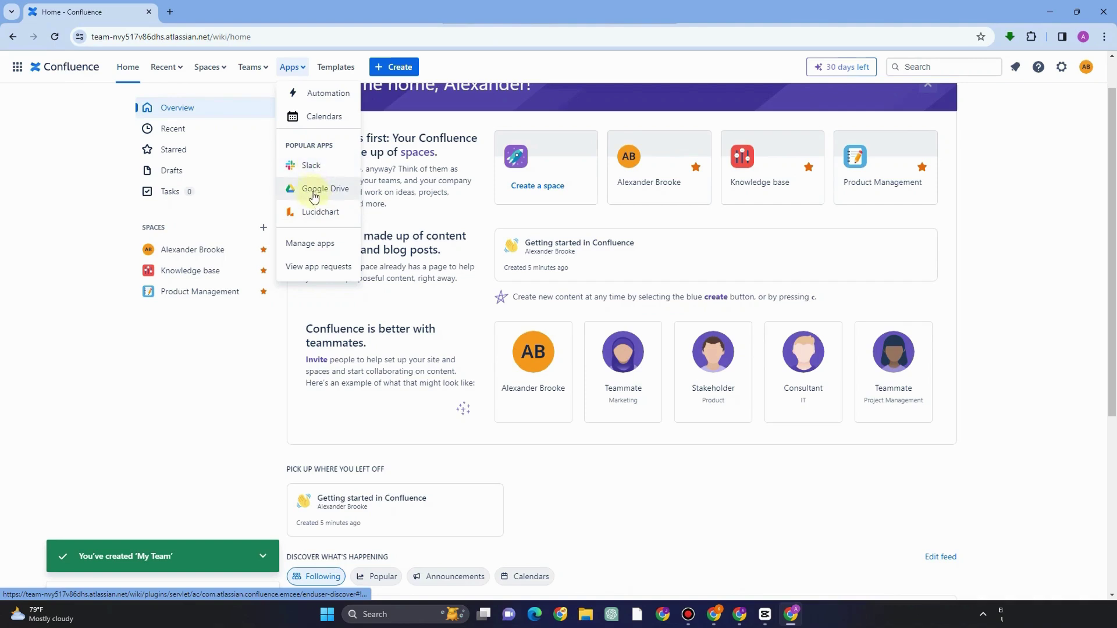
pyautogui.click(321, 94)
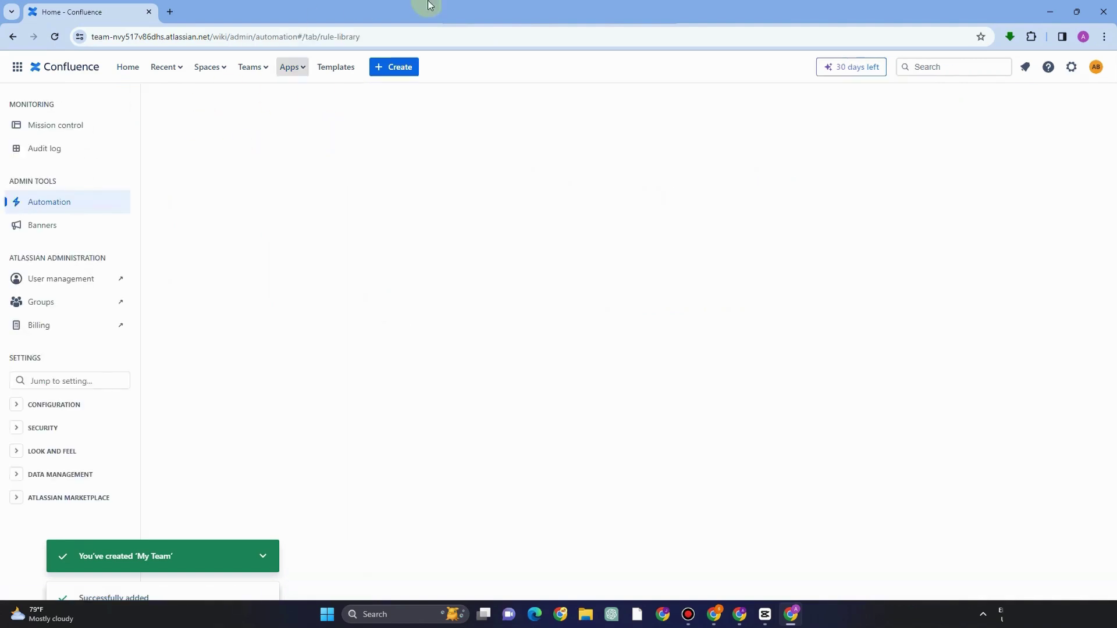
pyautogui.click(83, 203)
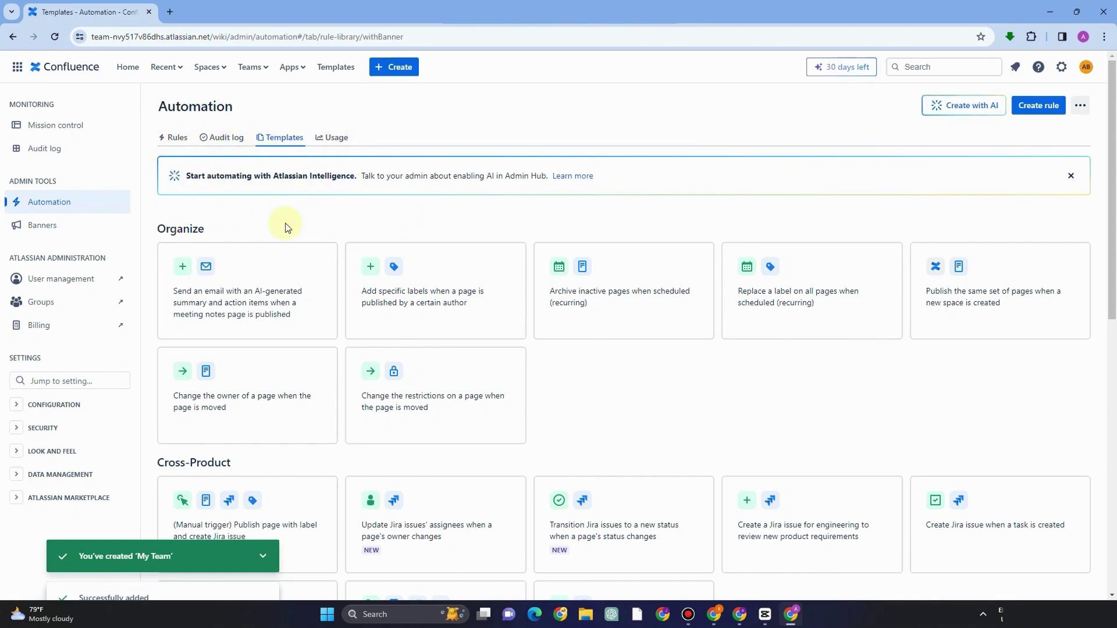
# Scroll through the Organize, Cross-Product, Collaborate and Notify rule templates
pyautogui.scroll(-1, 285, 227)
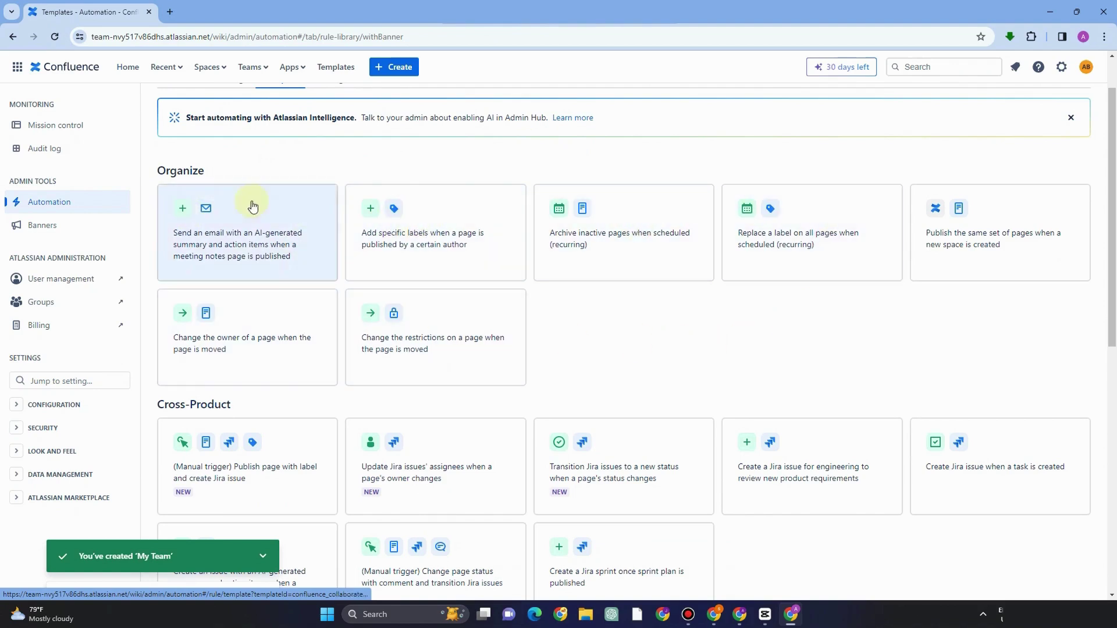
pyautogui.scroll(-2, 250, 367)
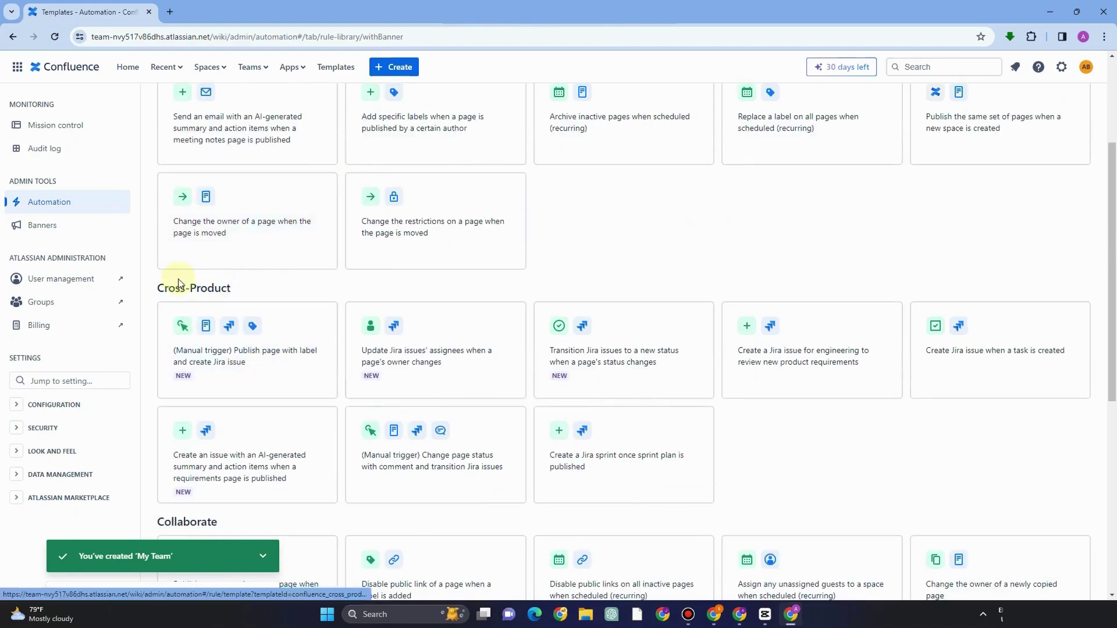
pyautogui.scroll(-2, 541, 448)
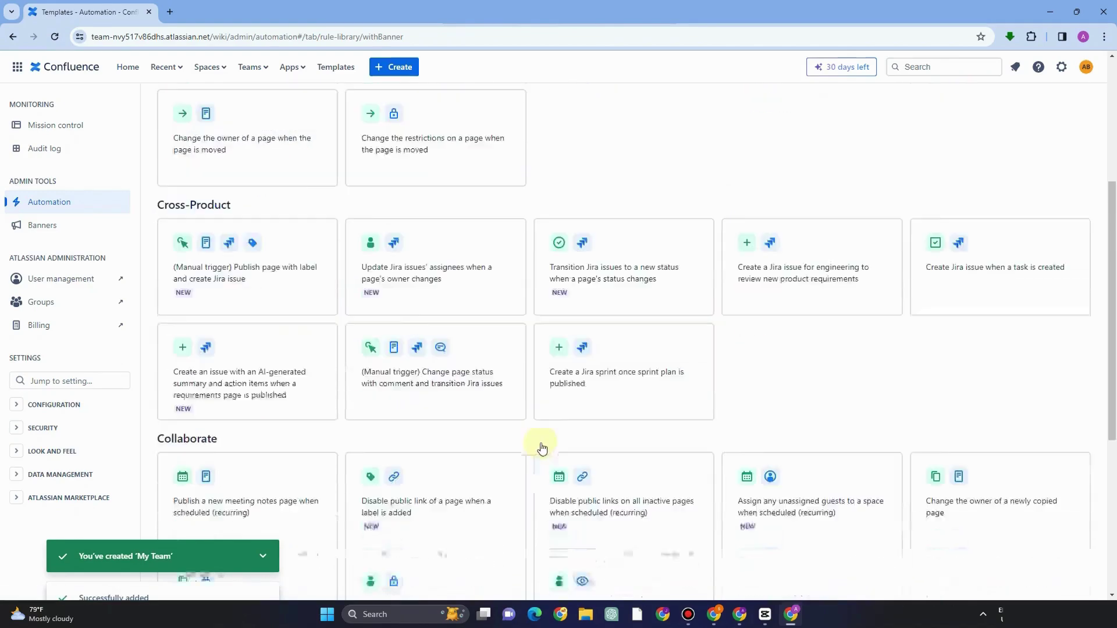
pyautogui.scroll(-3, 200, 424)
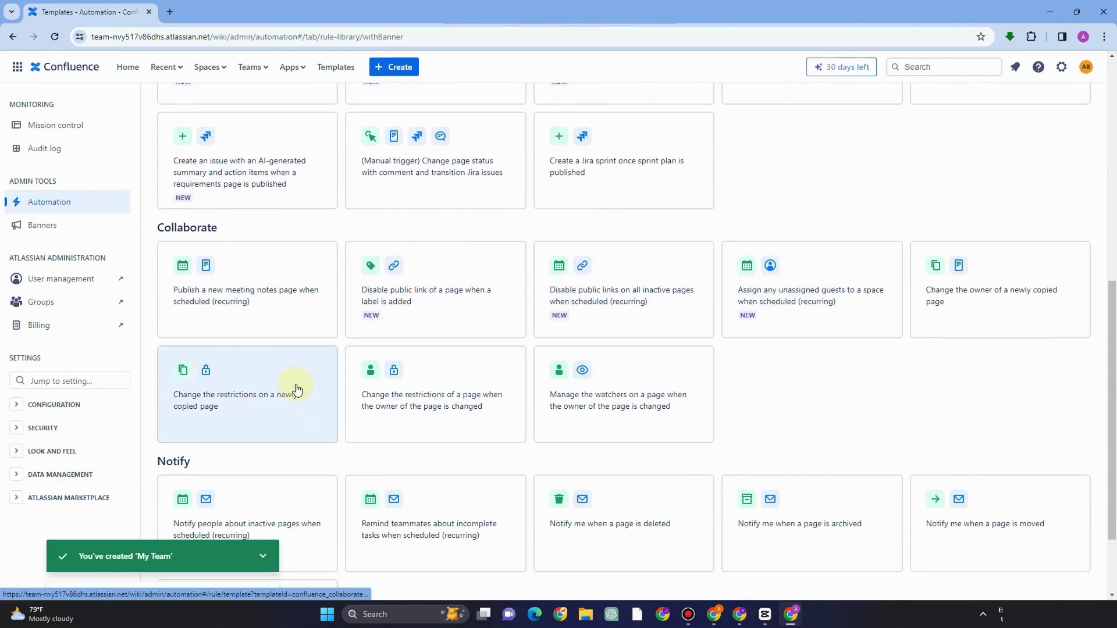
pyautogui.scroll(-2, 171, 343)
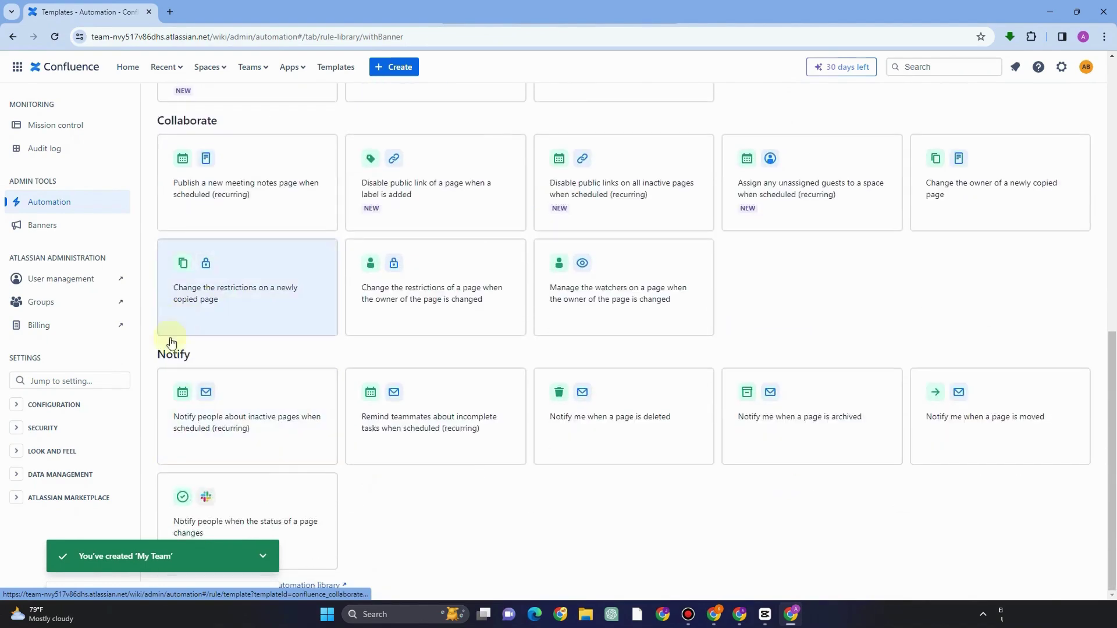
pyautogui.click(204, 410)
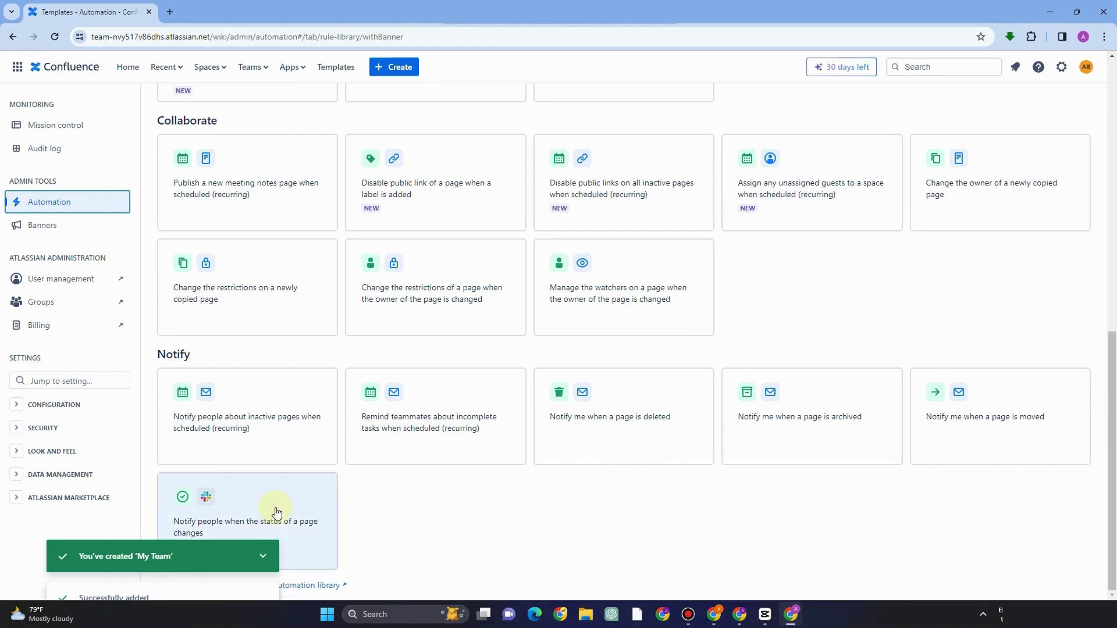
pyautogui.scroll(3, 290, 419)
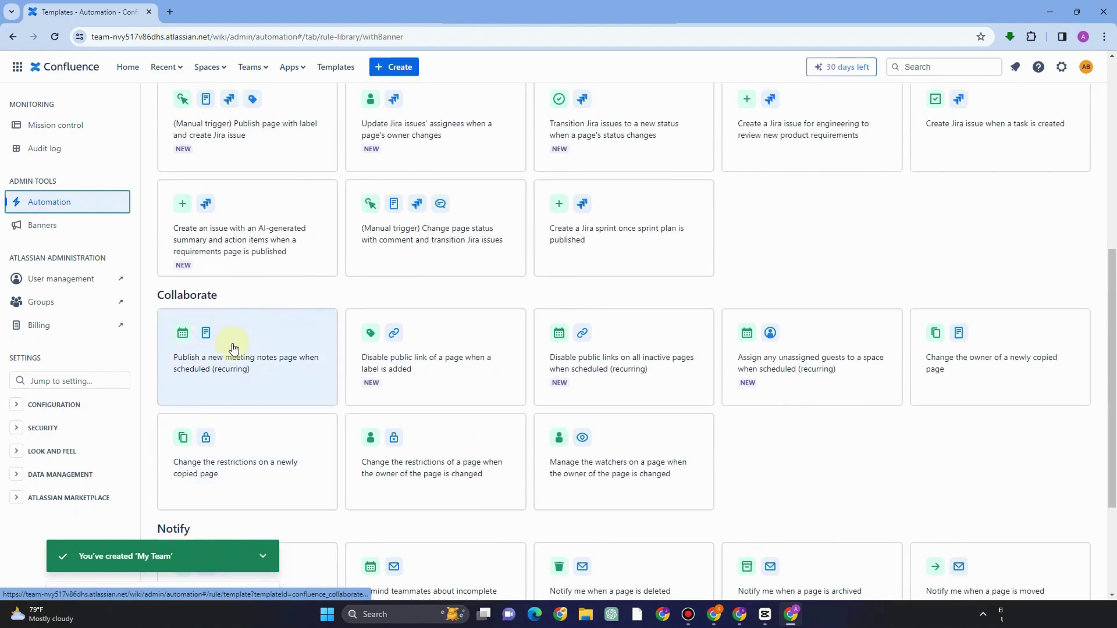
# View Mission control and the Audit log, then go to the Banners announcements page
pyautogui.click(71, 128)
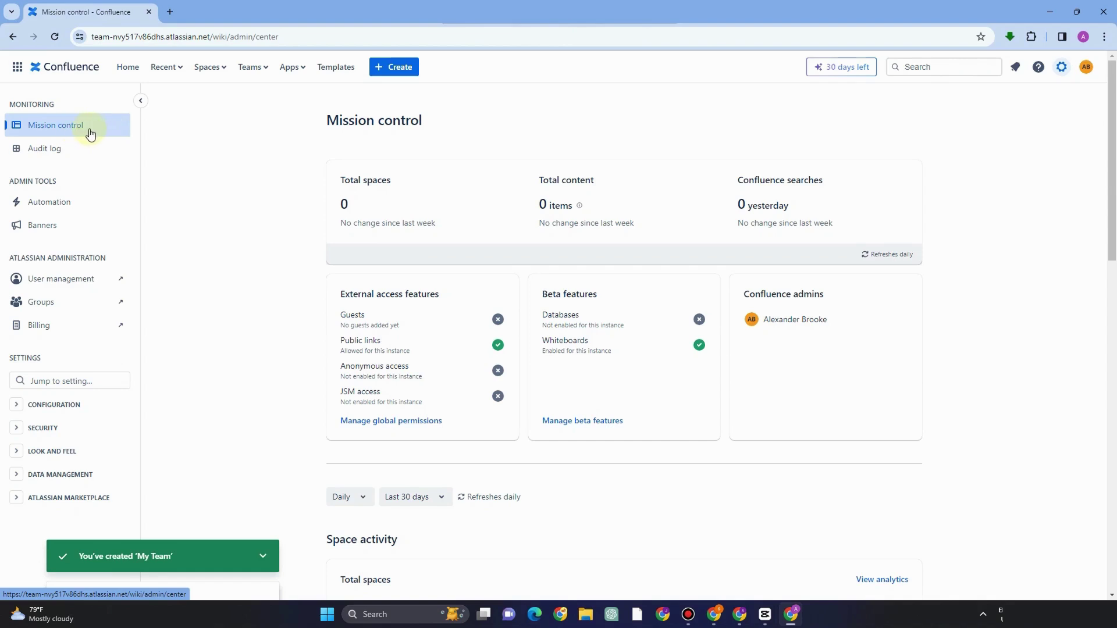
pyautogui.click(87, 149)
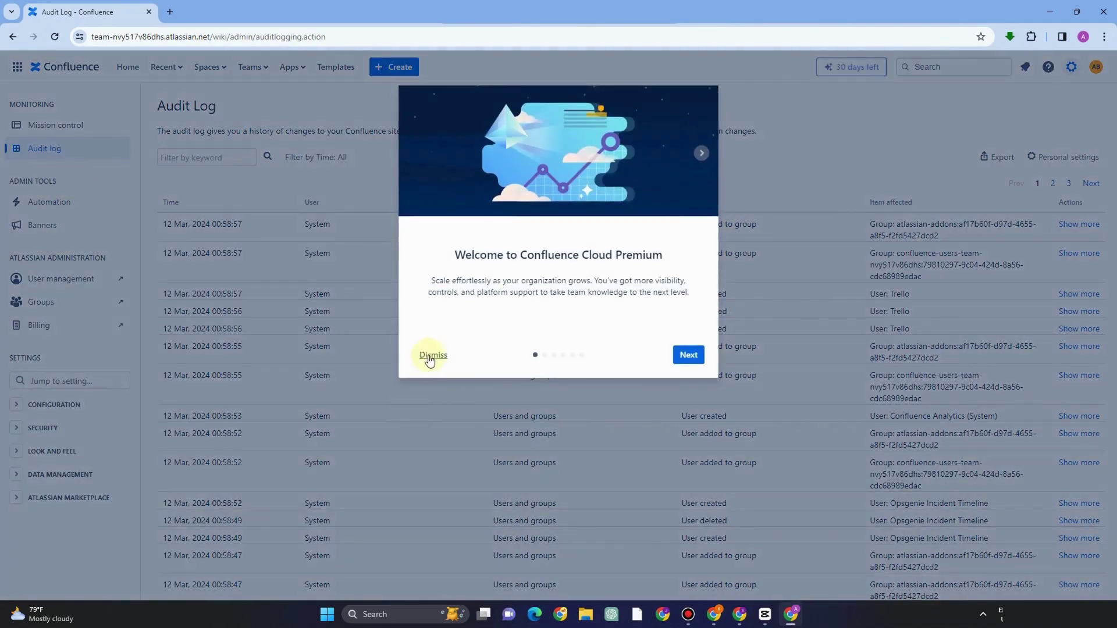
pyautogui.click(432, 356)
pyautogui.click(50, 226)
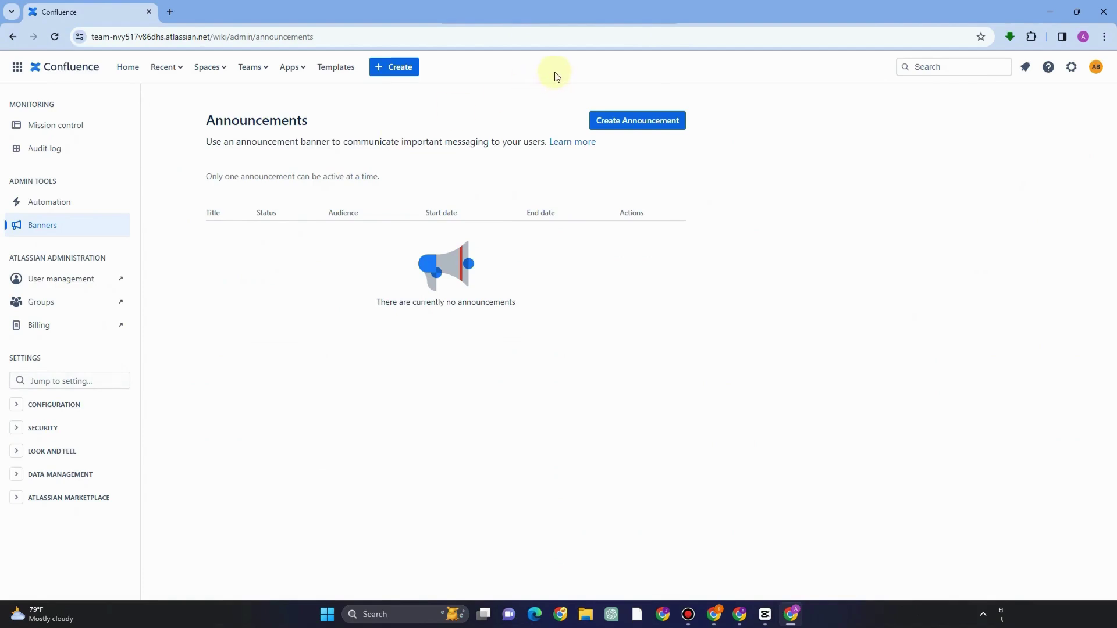
# Start a new announcement banner coloured yellow with a Public target audience
pyautogui.click(634, 121)
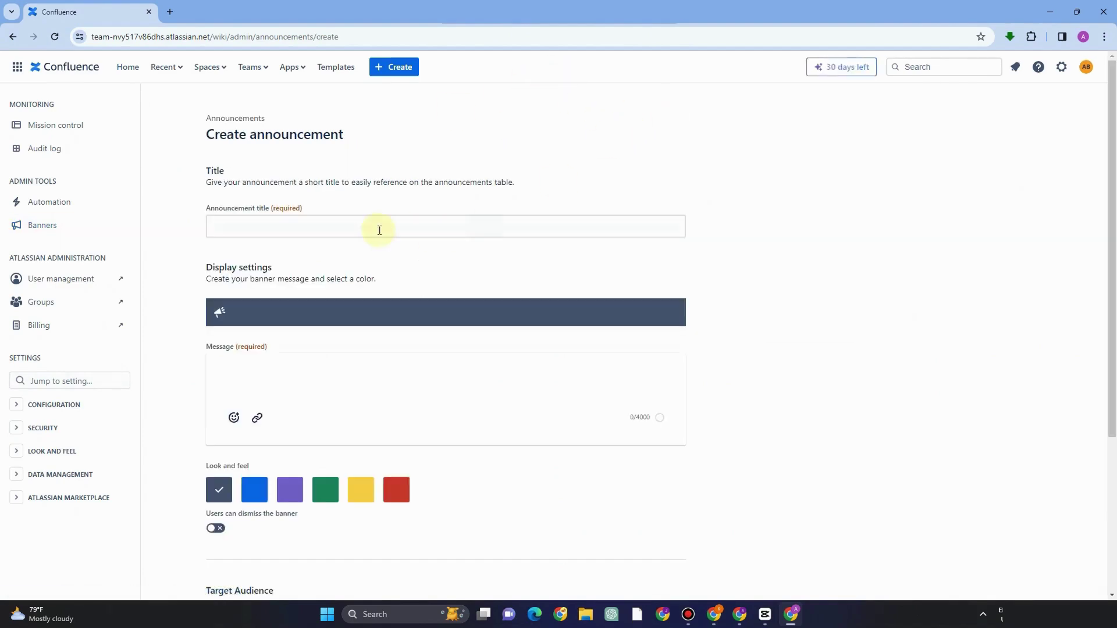
pyautogui.click(362, 489)
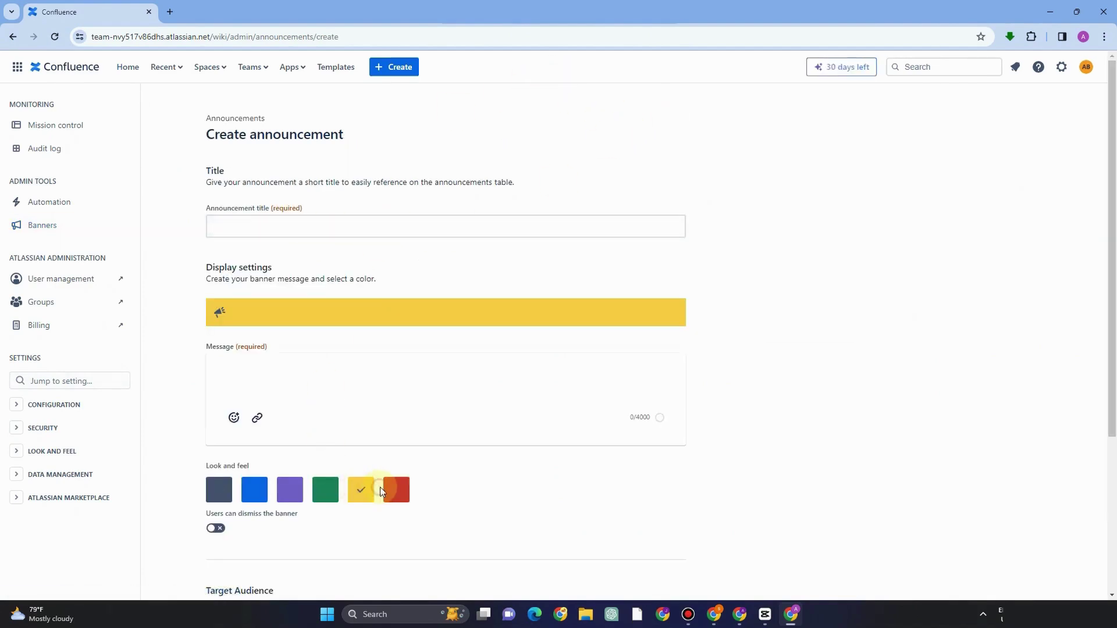
pyautogui.scroll(-2, 379, 486)
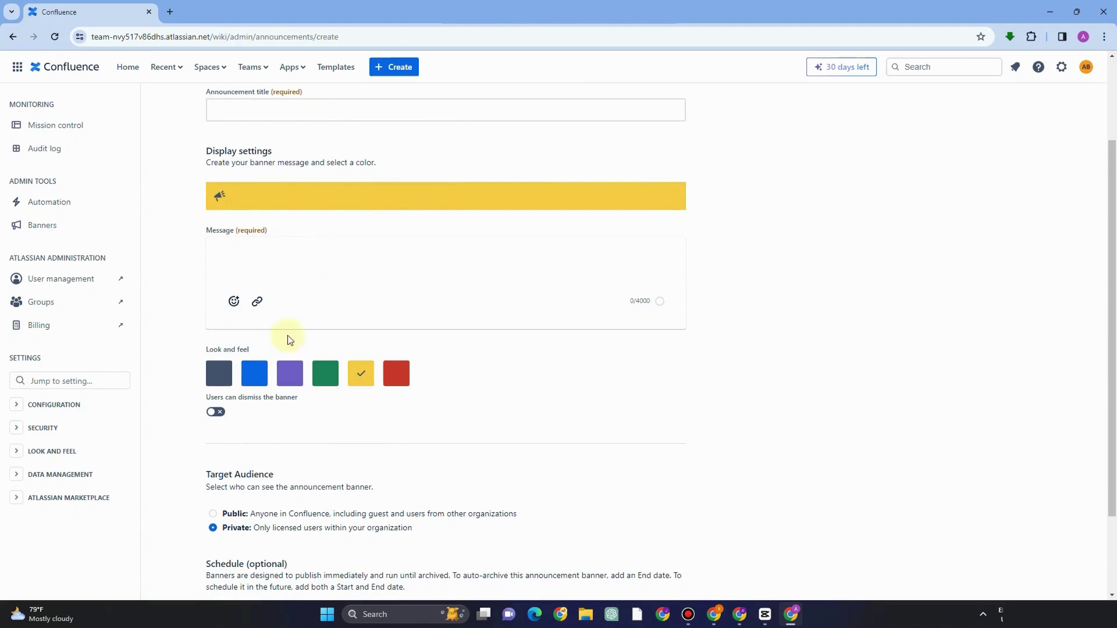
pyautogui.scroll(-2, 257, 413)
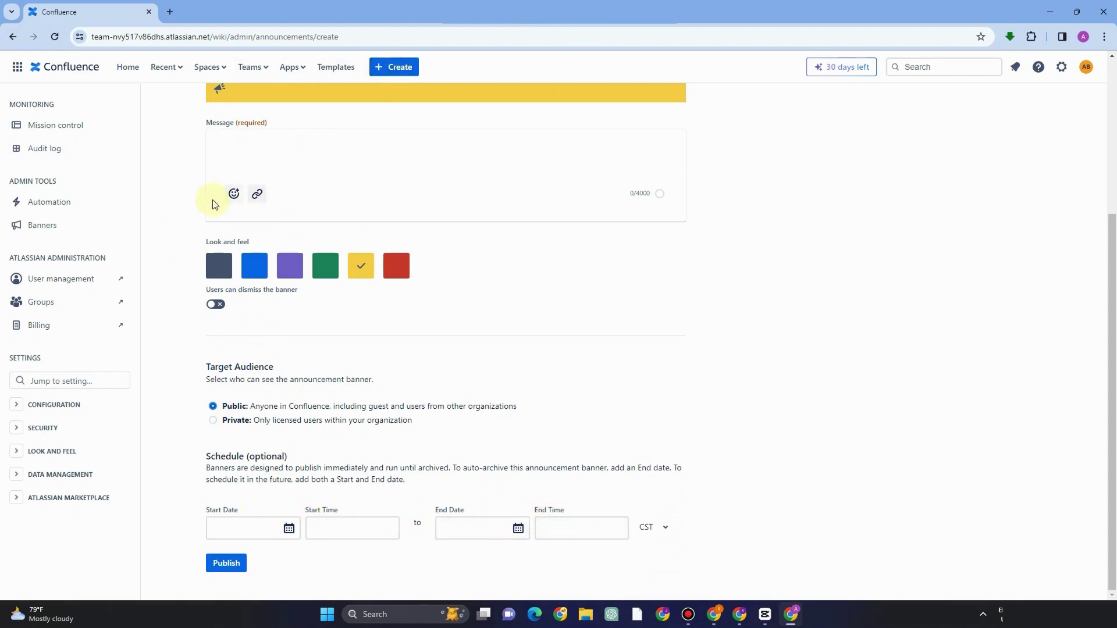
# Open the organisation's Users page in Atlassian Administration, then return to the announcement form
pyautogui.click(60, 283)
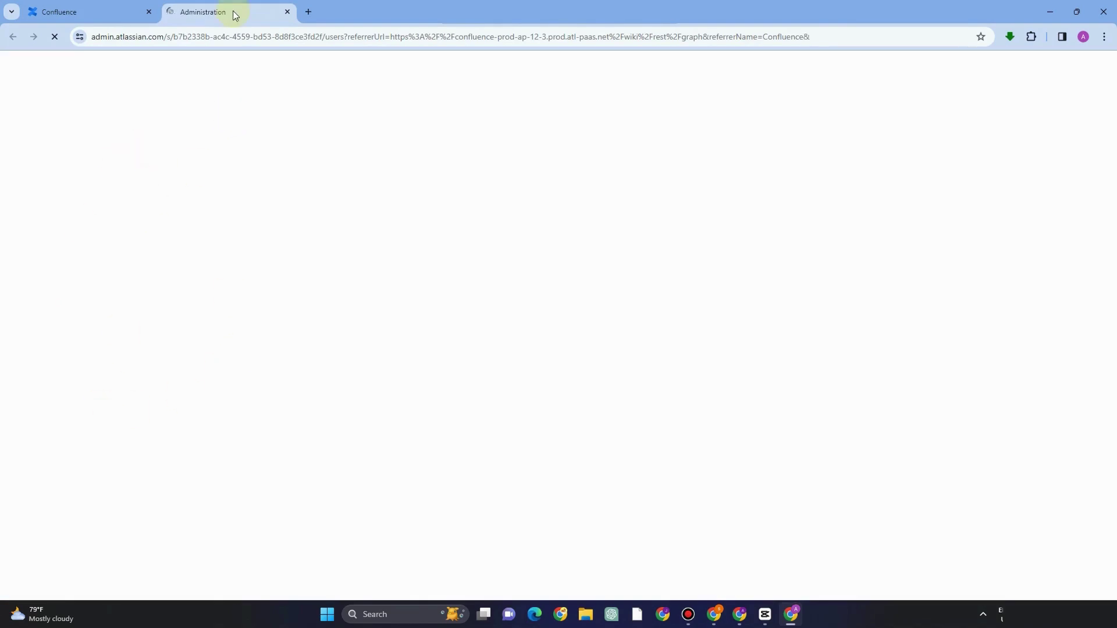
pyautogui.click(99, 9)
pyautogui.click(198, 12)
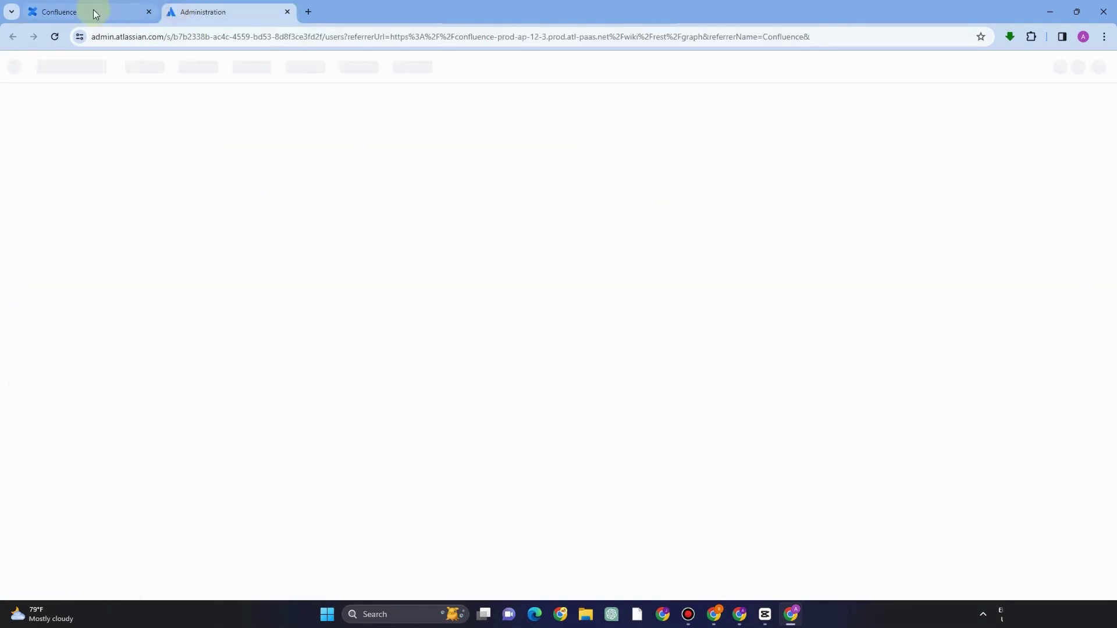
pyautogui.click(85, 12)
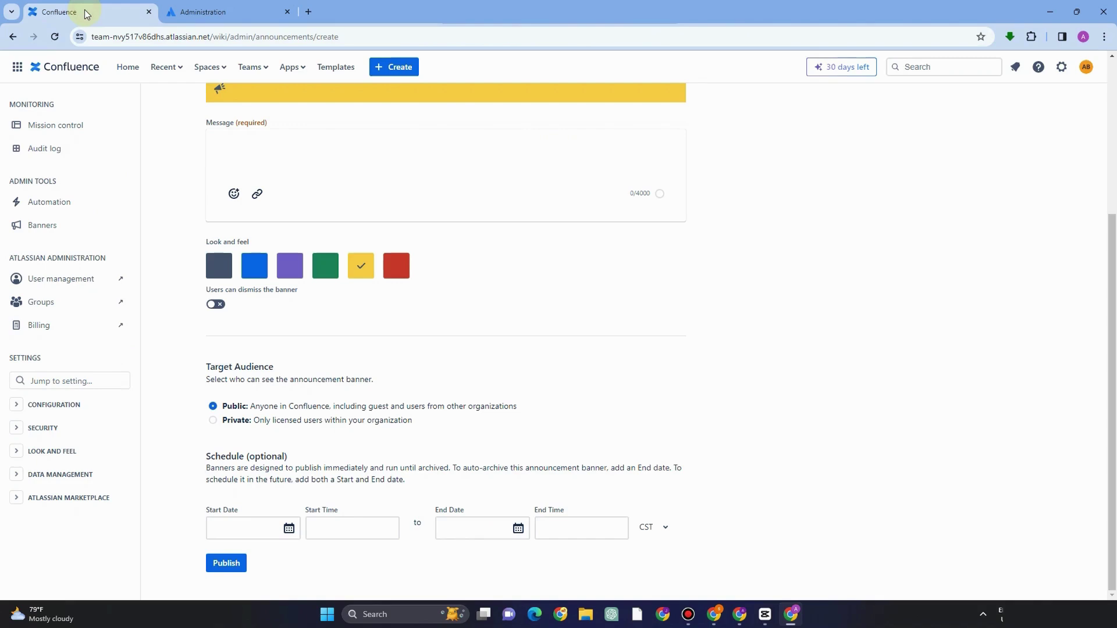
pyautogui.hotkey('ctrl', 'Tab')
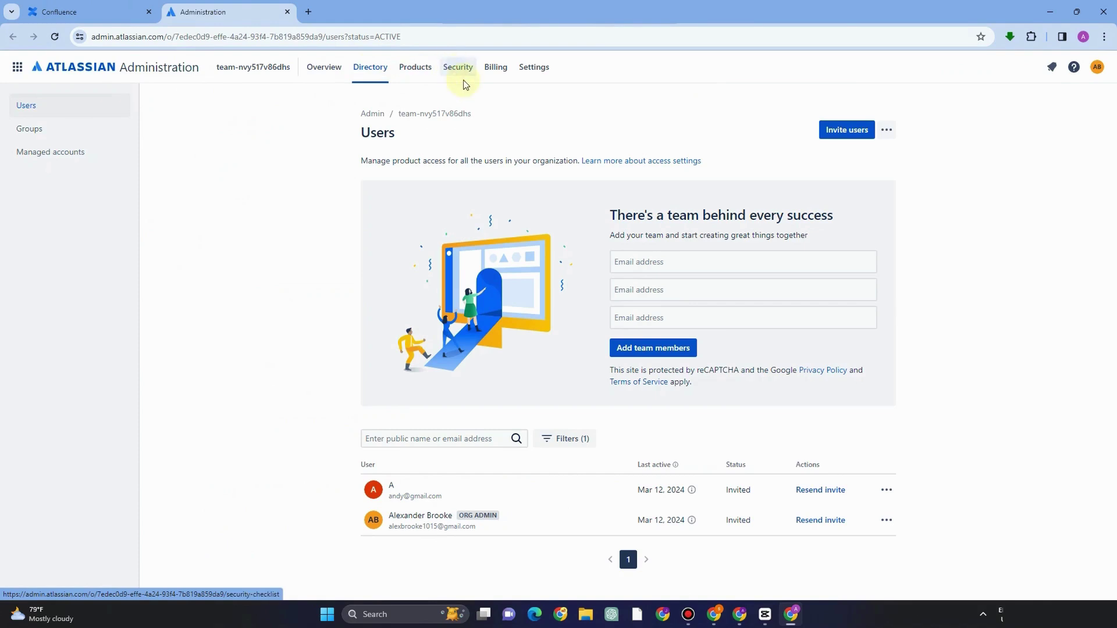
pyautogui.click(106, 14)
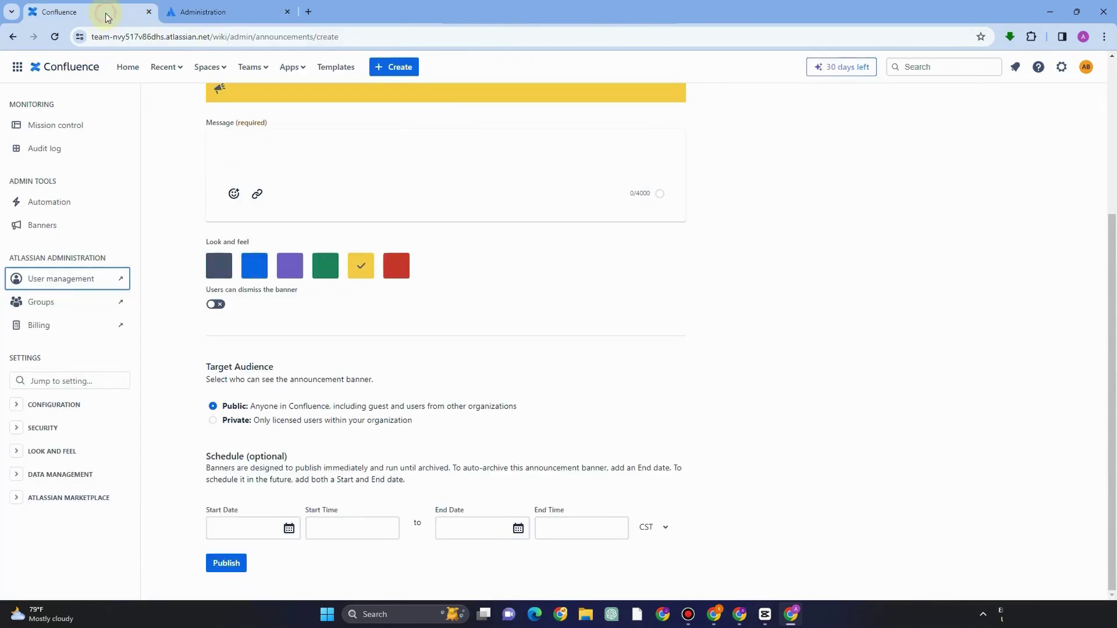
# Open the organisation's Groups page, check both admin tabs, and return to the Confluence form
pyautogui.click(55, 304)
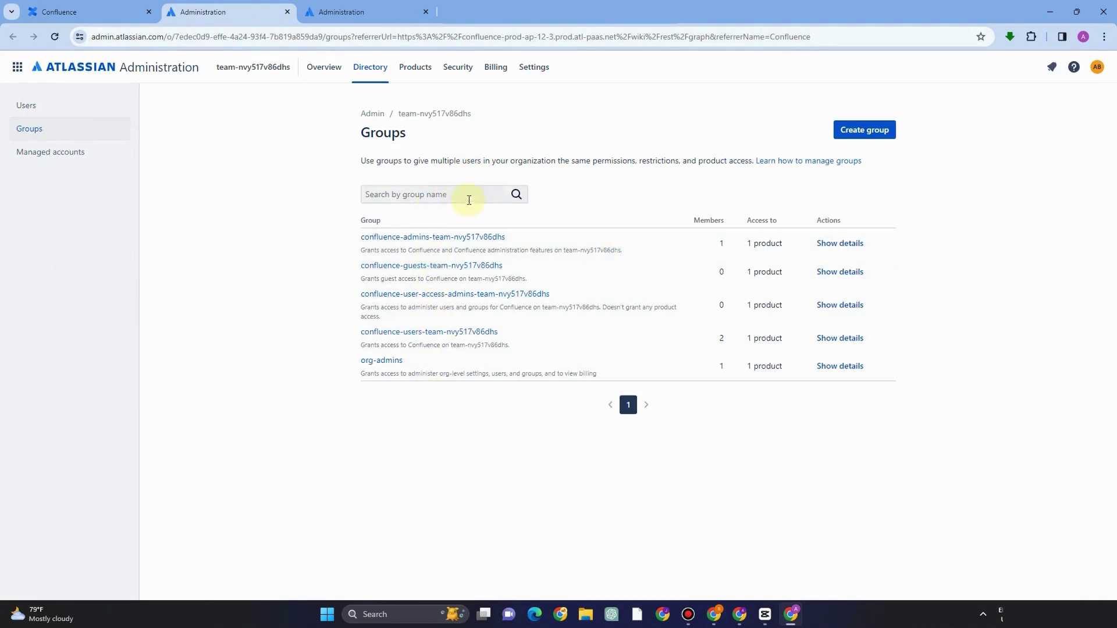
pyautogui.click(110, 11)
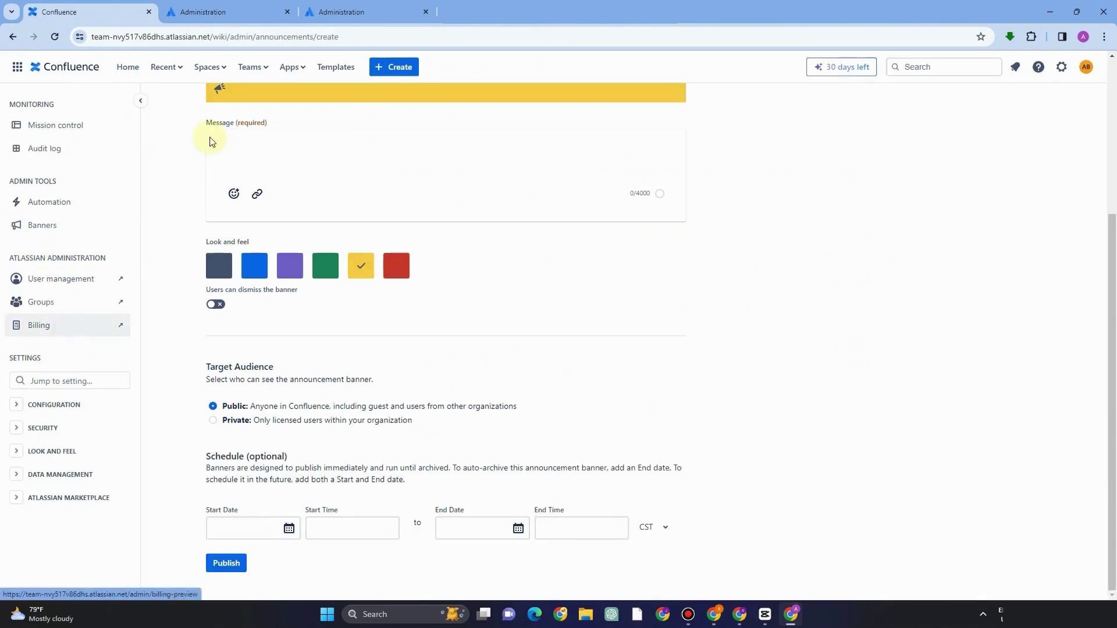
pyautogui.click(227, 12)
pyautogui.click(361, 11)
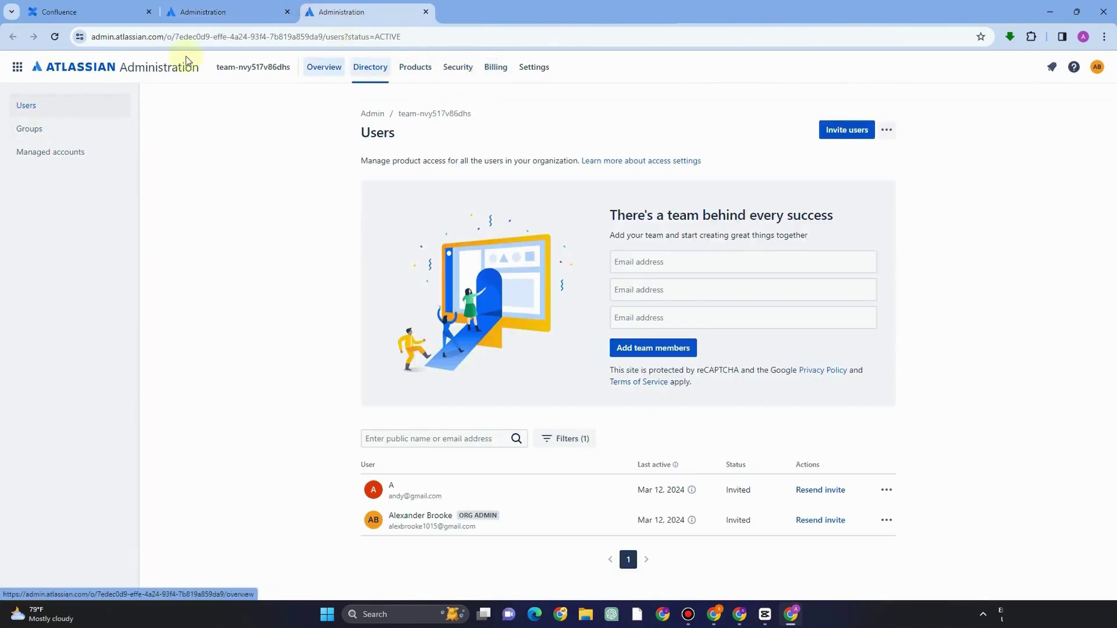
pyautogui.click(76, 10)
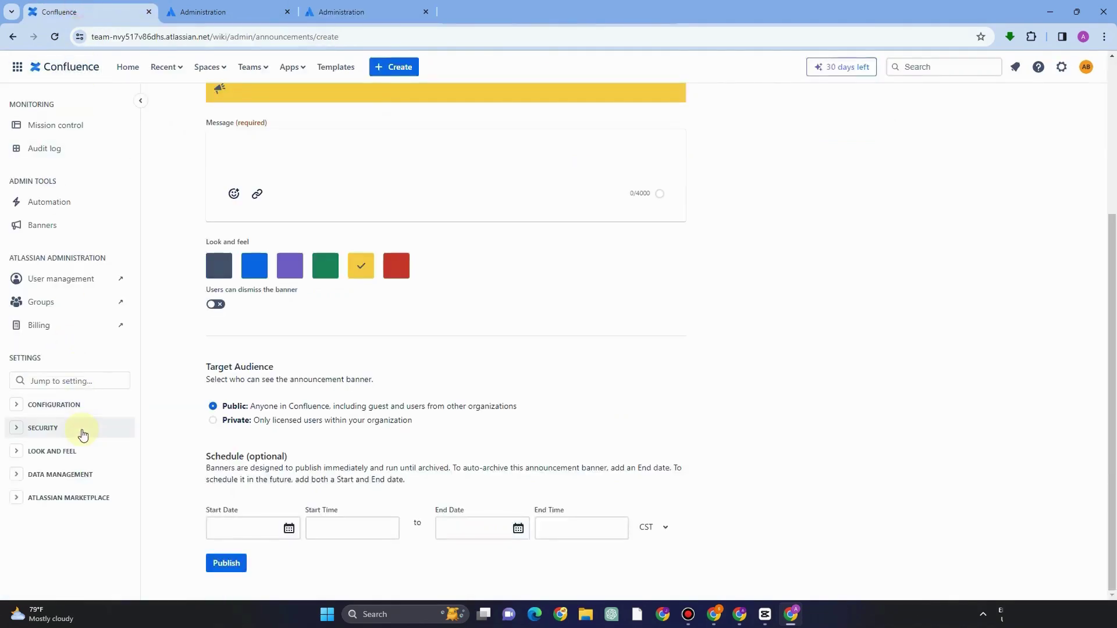
# Go through General and Further configuration to Languages, showing English (UK) as default
pyautogui.click(54, 407)
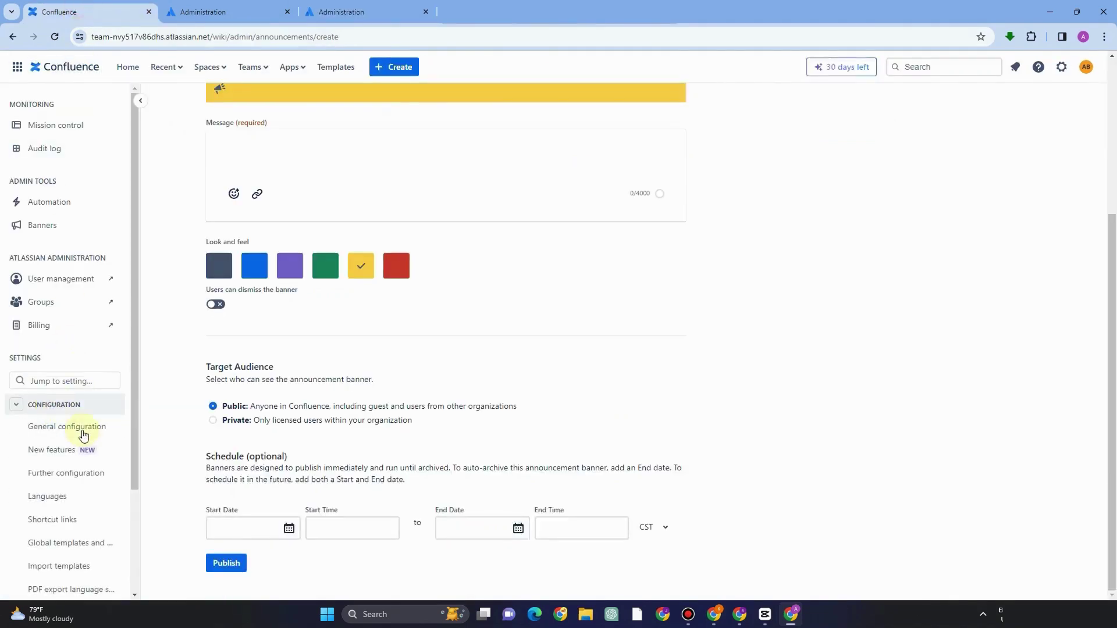
pyautogui.click(68, 431)
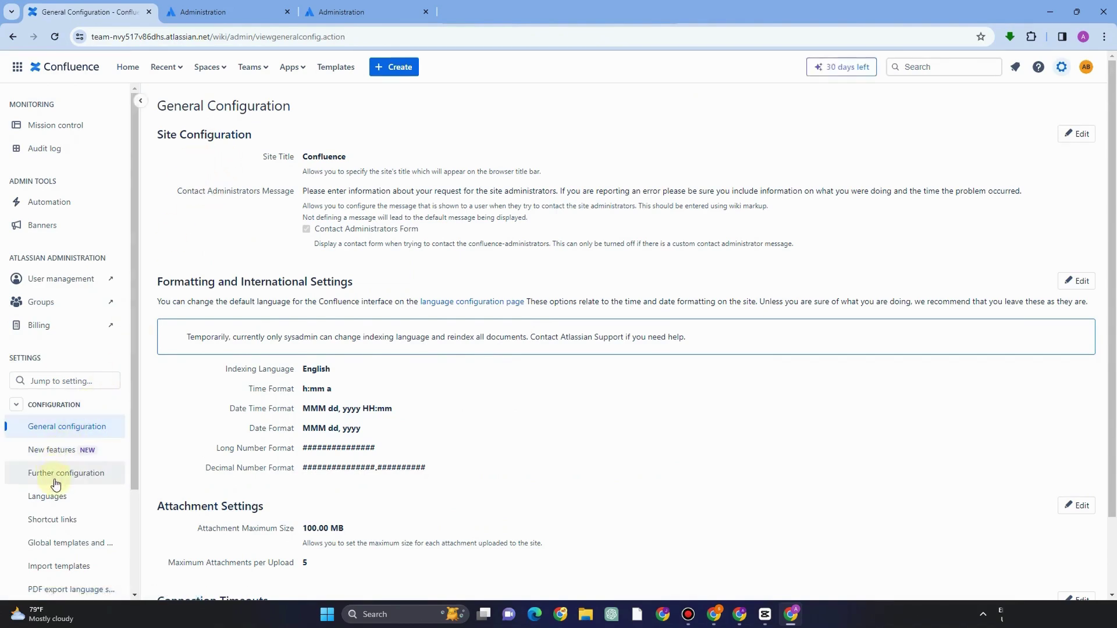
pyautogui.click(54, 480)
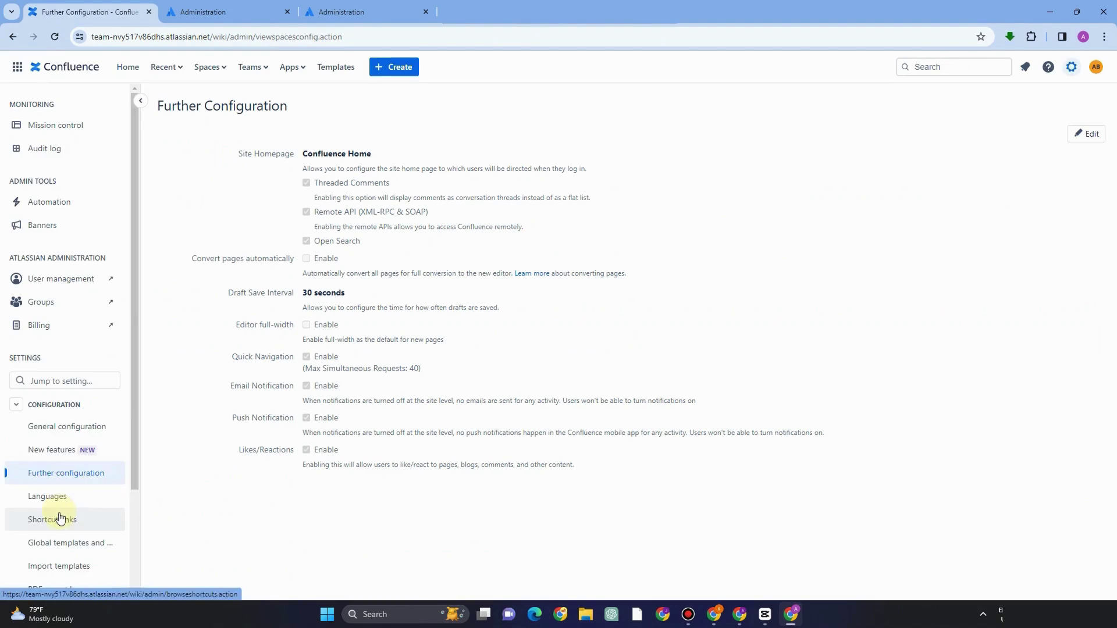
pyautogui.scroll(-1, 59, 516)
pyautogui.click(50, 440)
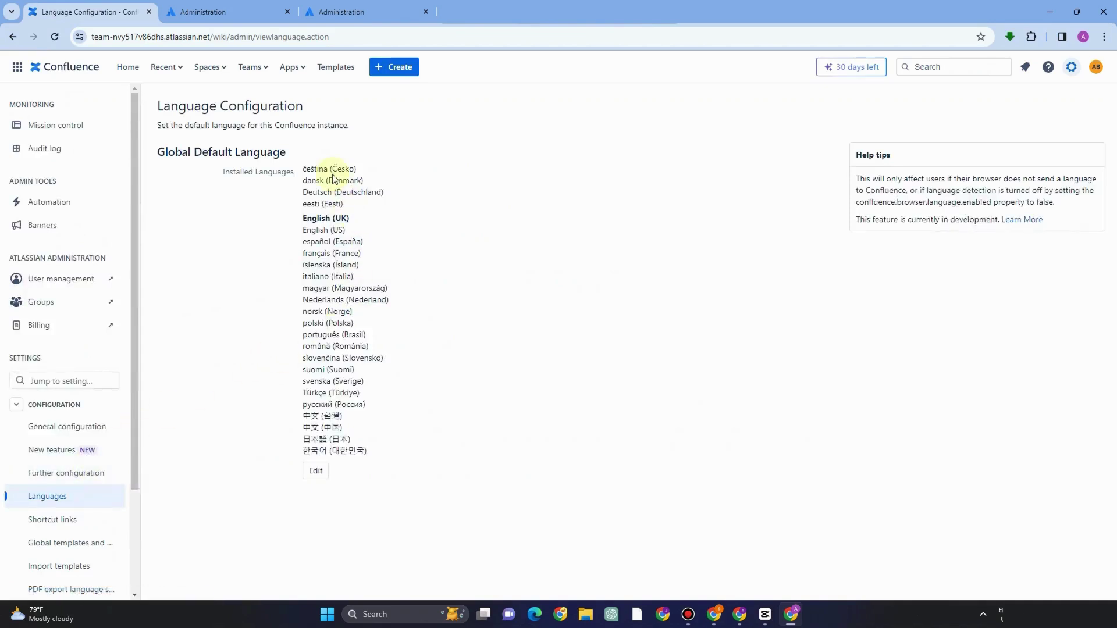
pyautogui.scroll(-2, 88, 401)
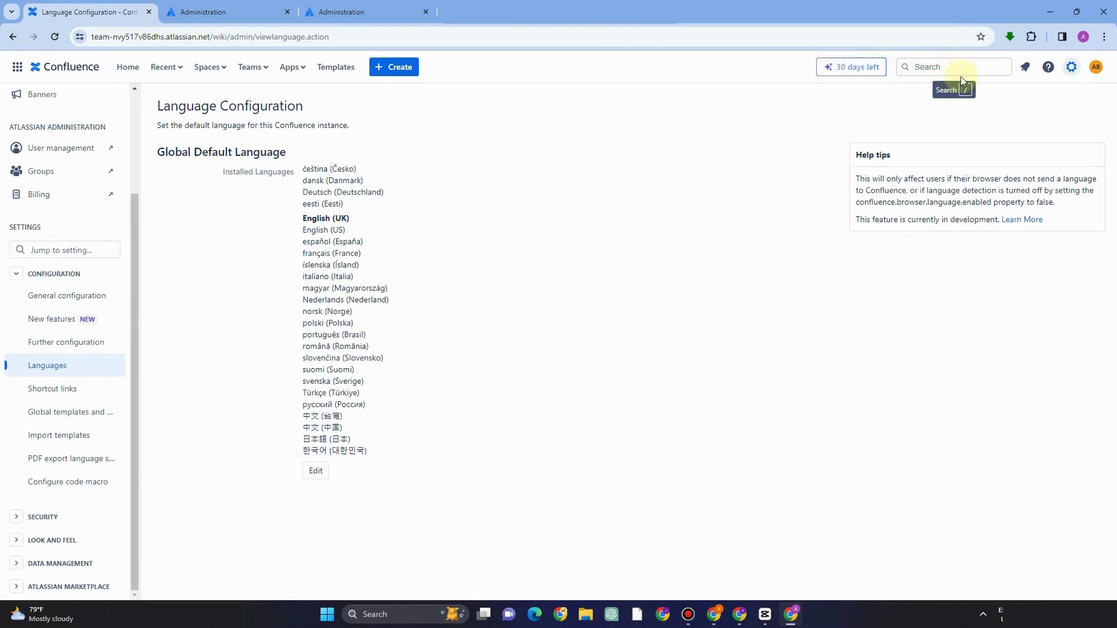
# Glance at notifications and the help resources, then open the Mission control admin overview
pyautogui.click(1025, 66)
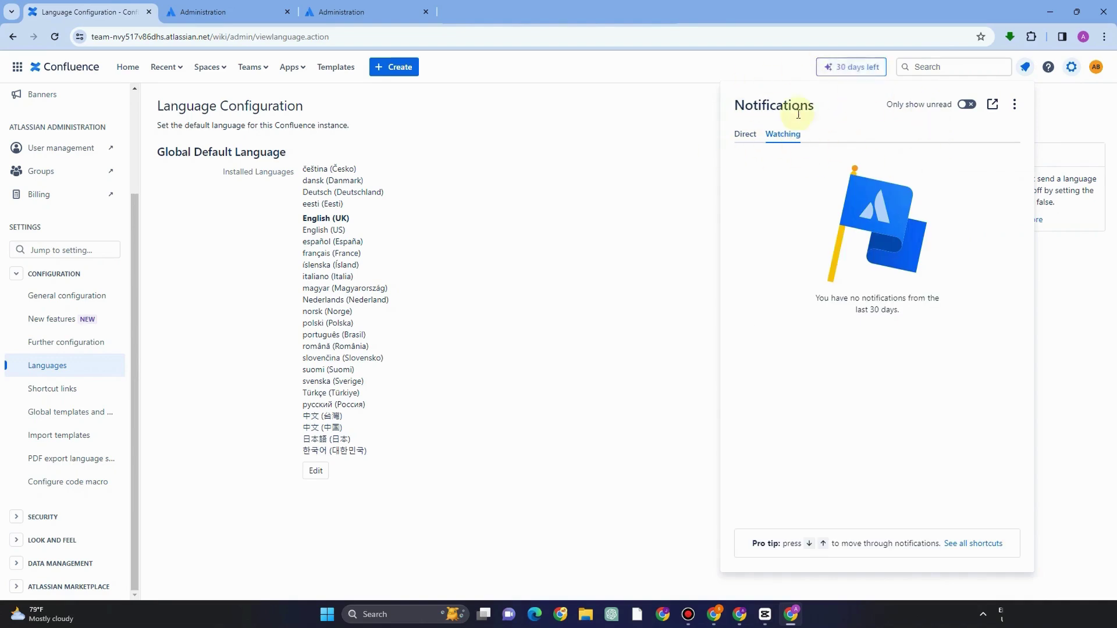
pyautogui.click(651, 134)
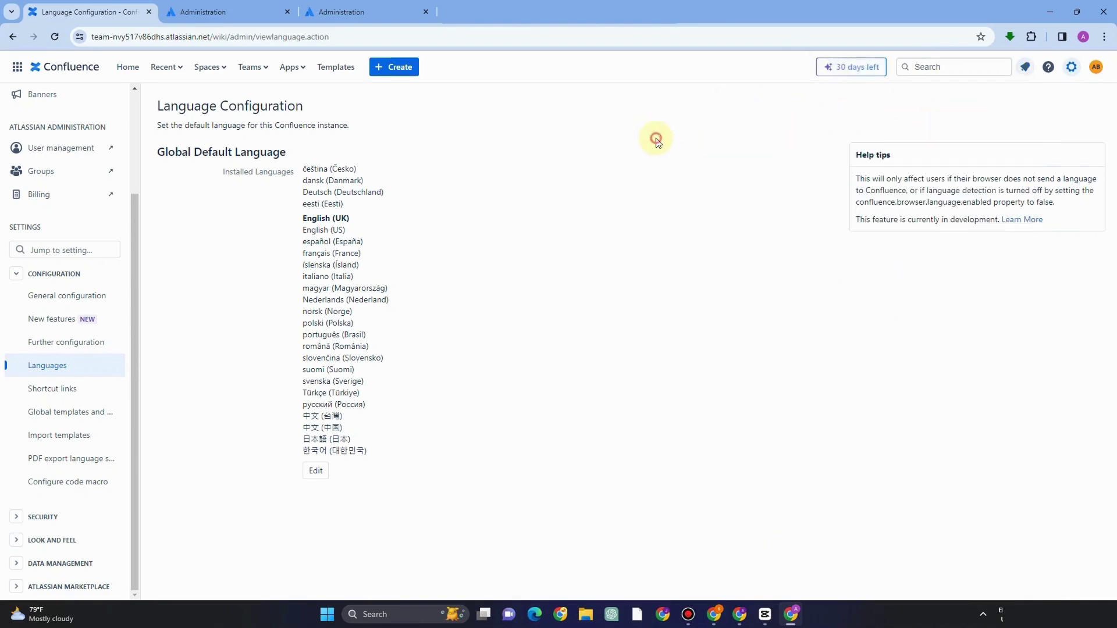
pyautogui.click(1048, 68)
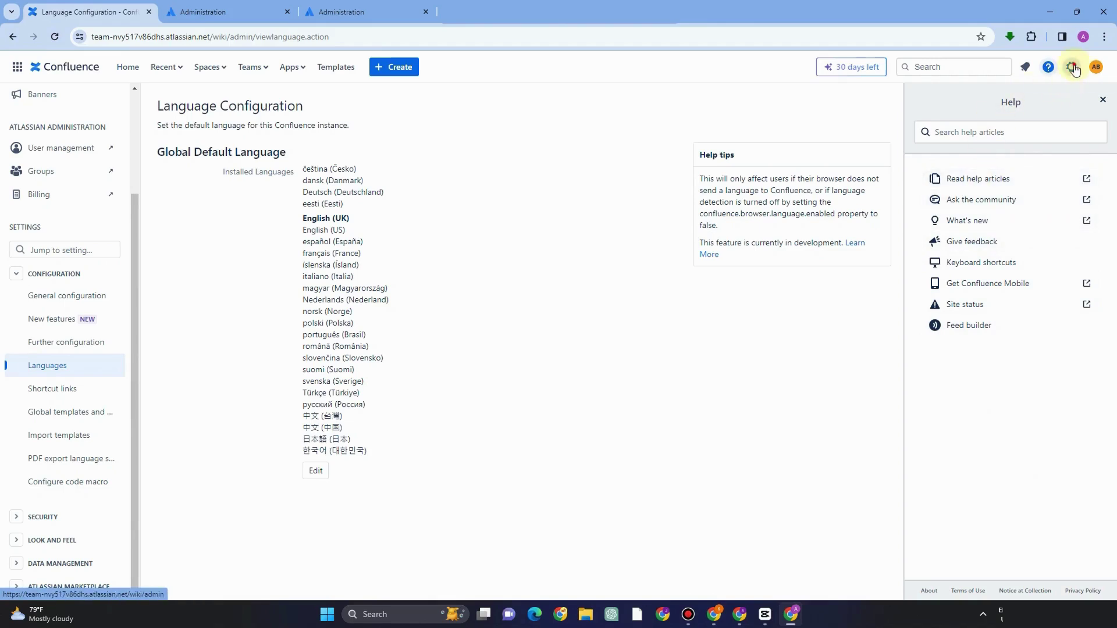
pyautogui.click(1073, 68)
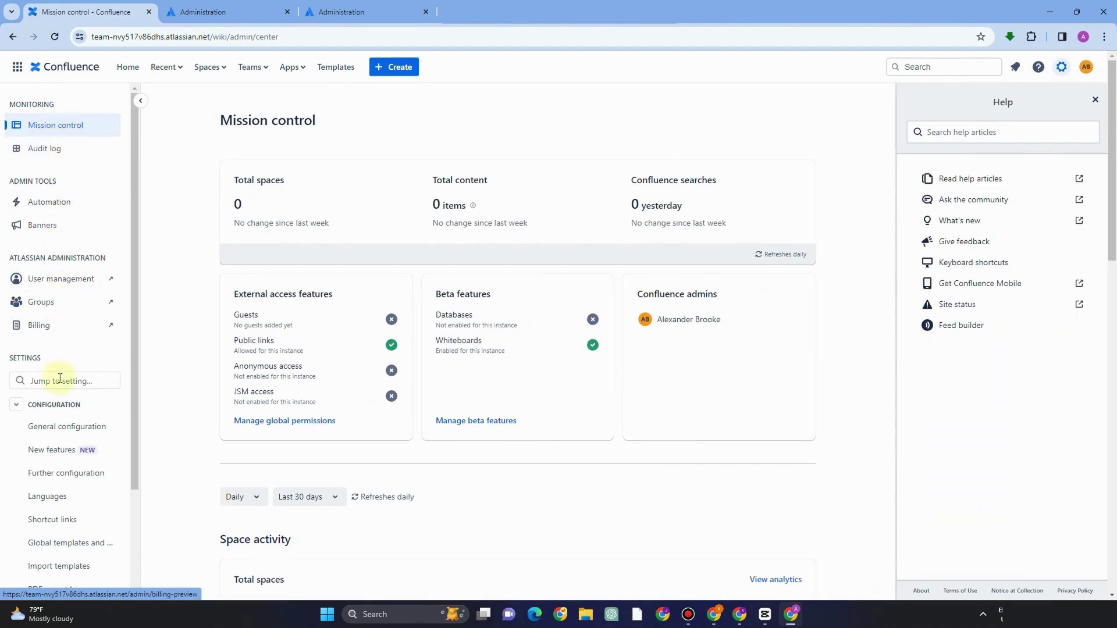
# Switch the Confluence interface to the dark theme
pyautogui.scroll(-3, 58, 459)
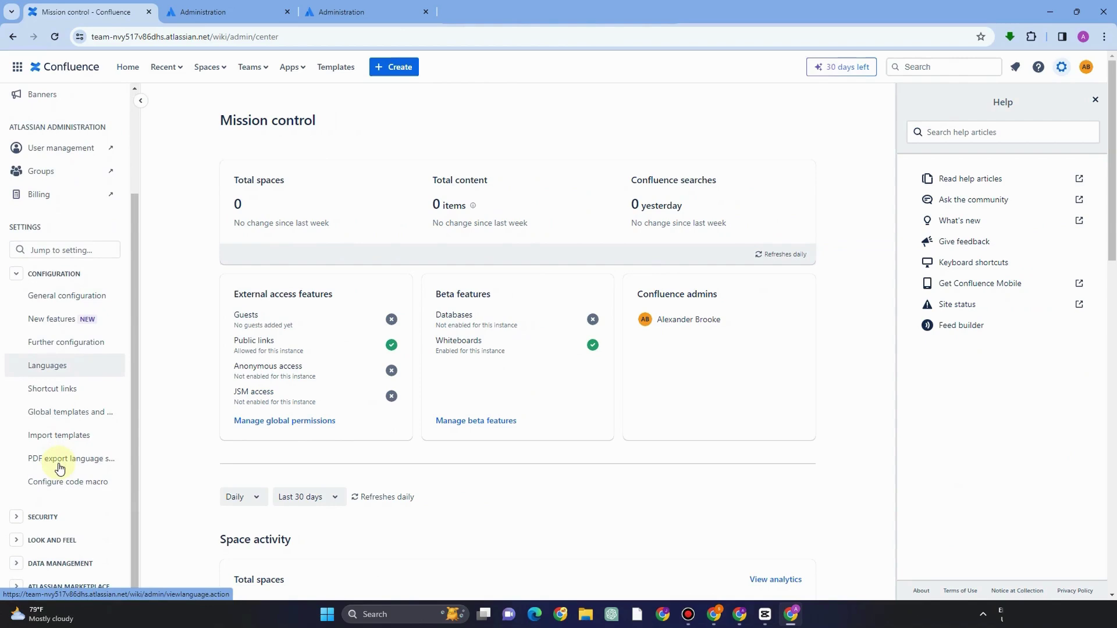
pyautogui.click(1086, 68)
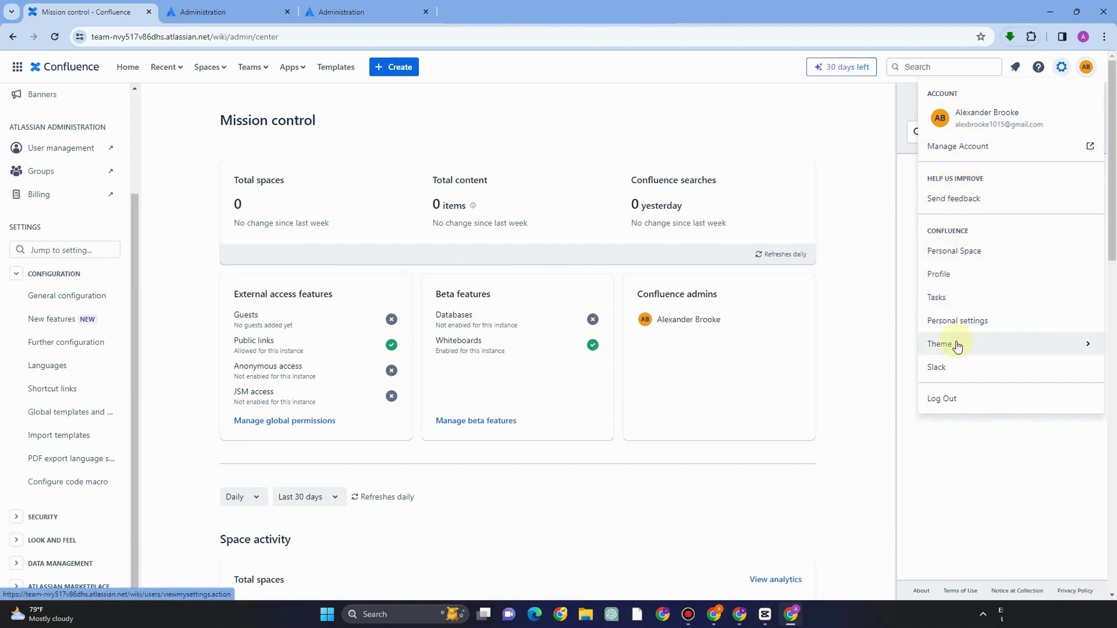
pyautogui.moveTo(951, 349)
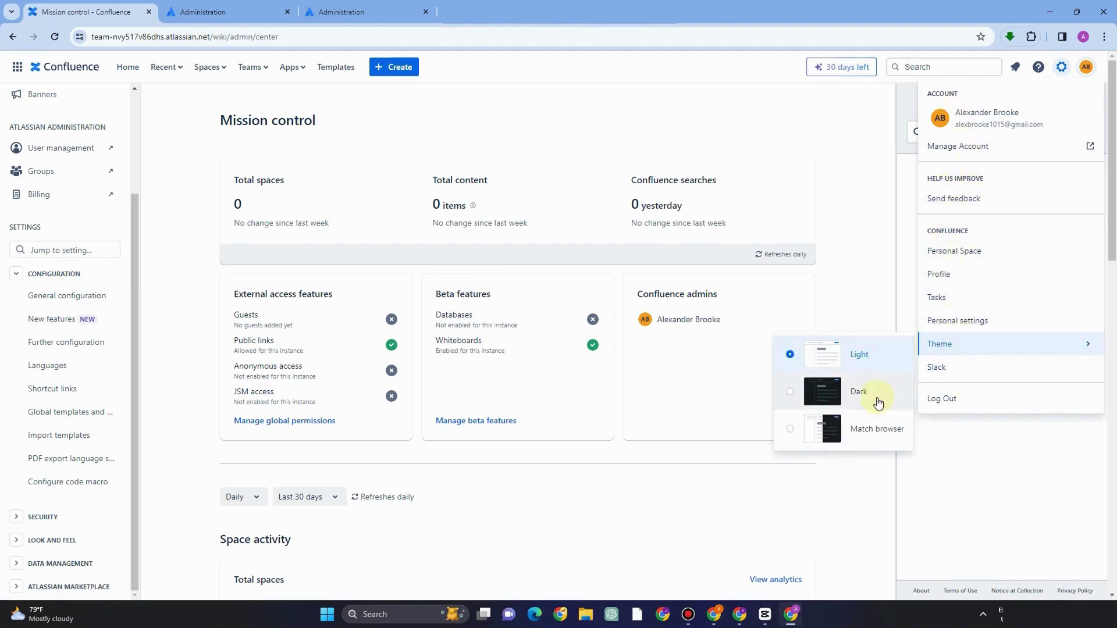
pyautogui.click(877, 392)
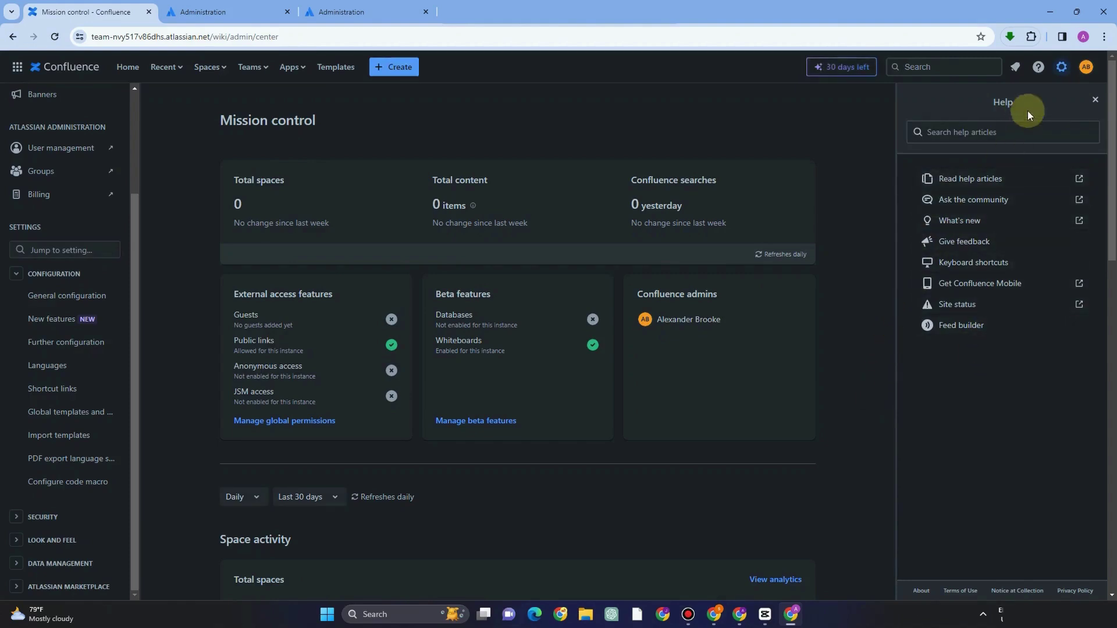
# Restore the light theme and open your personal profile page
pyautogui.click(1085, 66)
pyautogui.moveTo(948, 343)
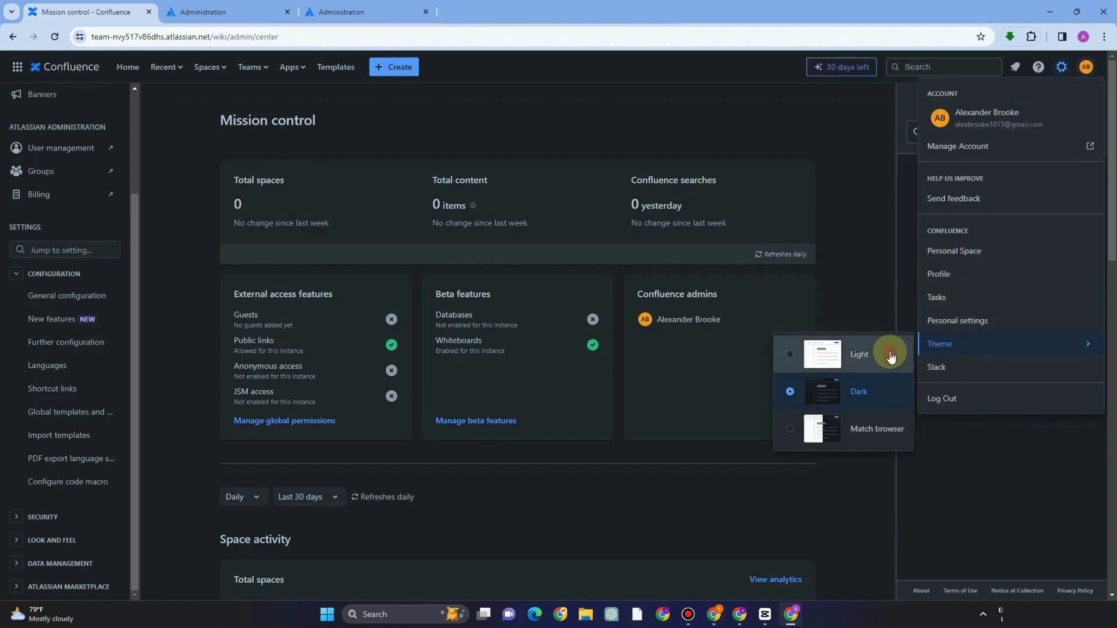
pyautogui.click(889, 356)
pyautogui.click(1083, 71)
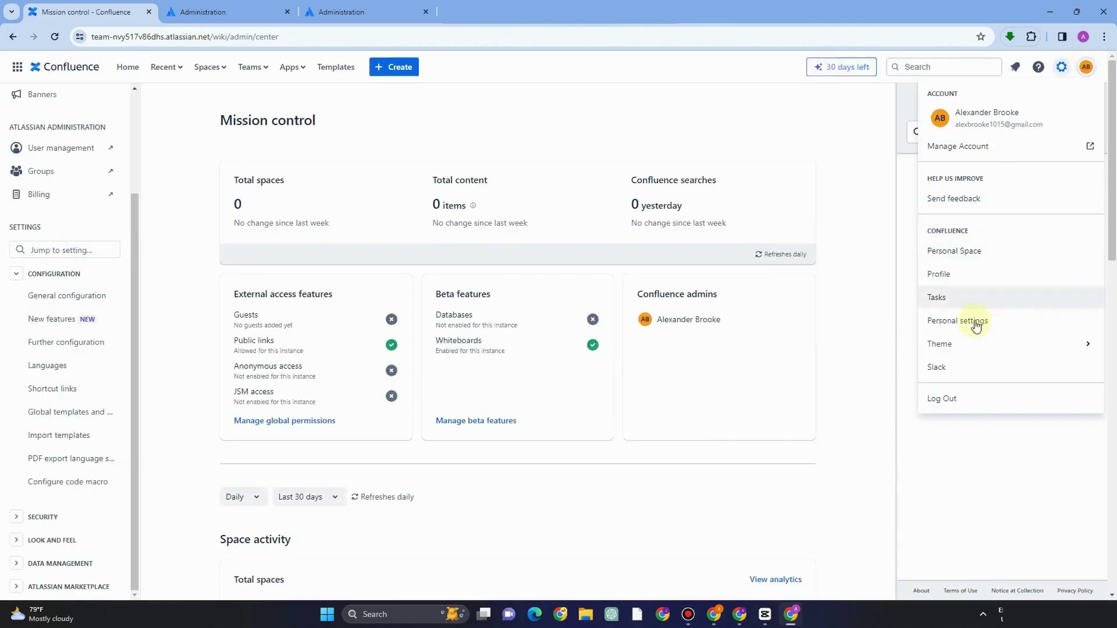
pyautogui.click(952, 278)
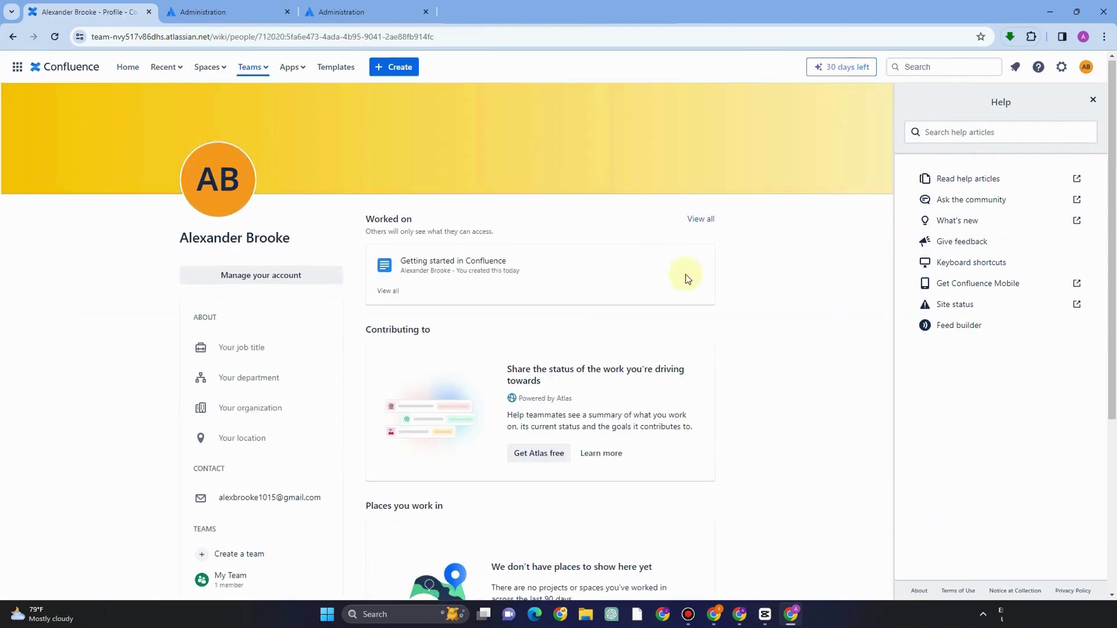
# Scroll through the profile page, then return to the Home welcome page
pyautogui.scroll(-5, 706, 326)
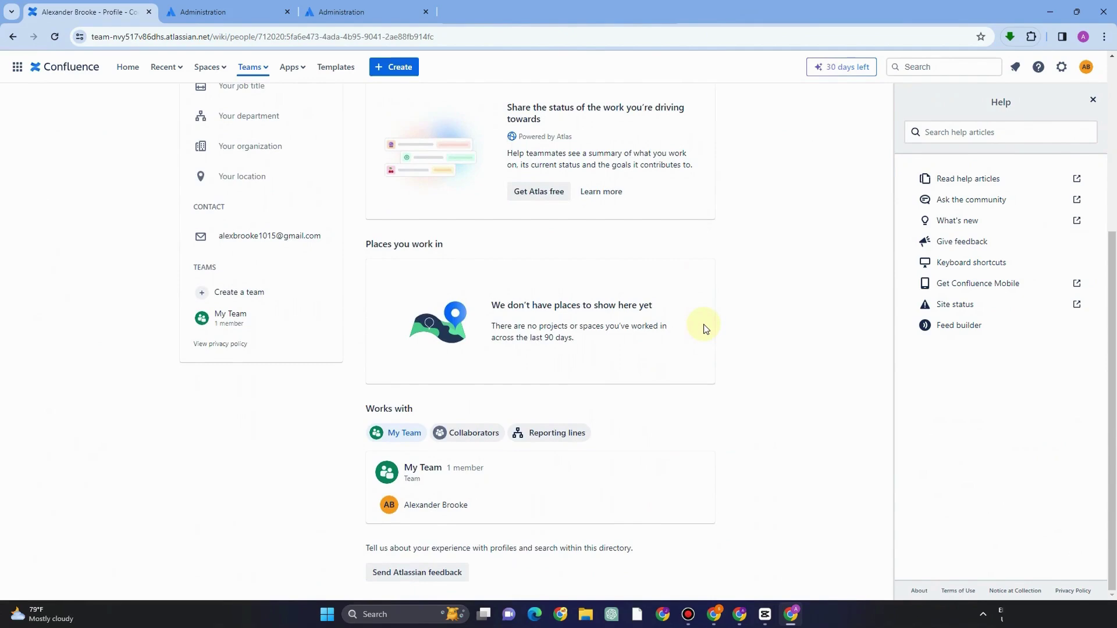
pyautogui.scroll(5, 644, 182)
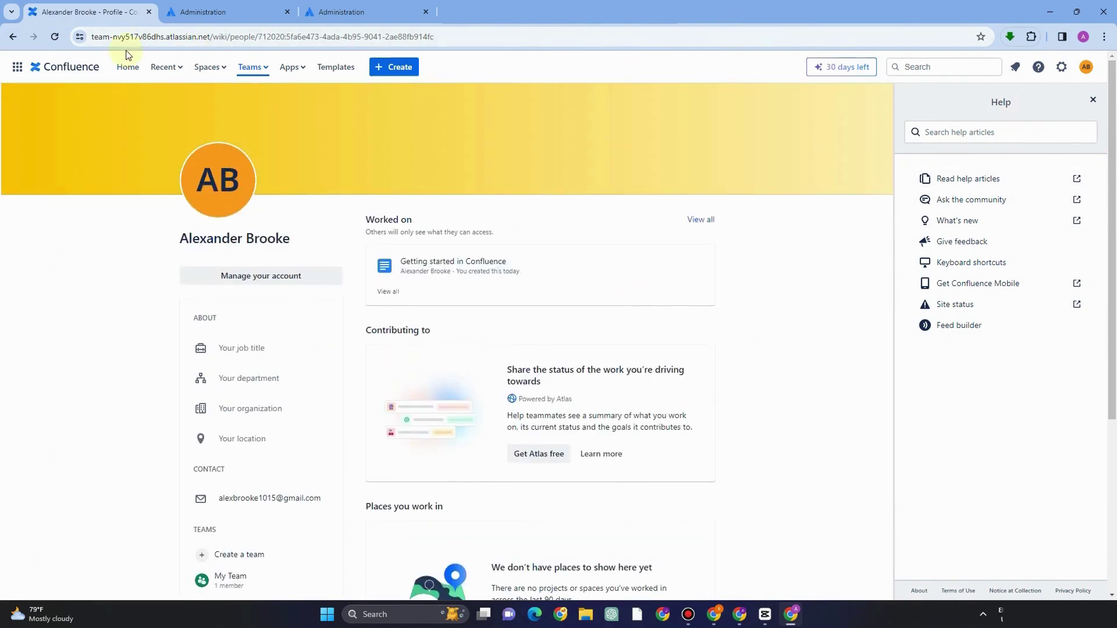
pyautogui.click(127, 66)
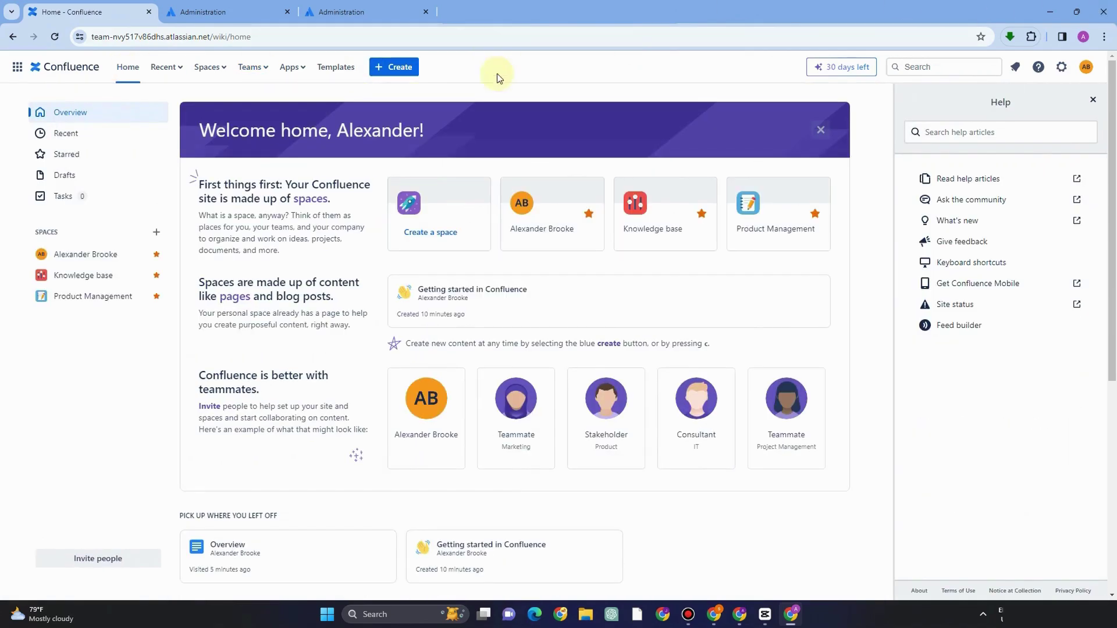
# Create a new blank page and title it 'My Journey'
pyautogui.click(408, 71)
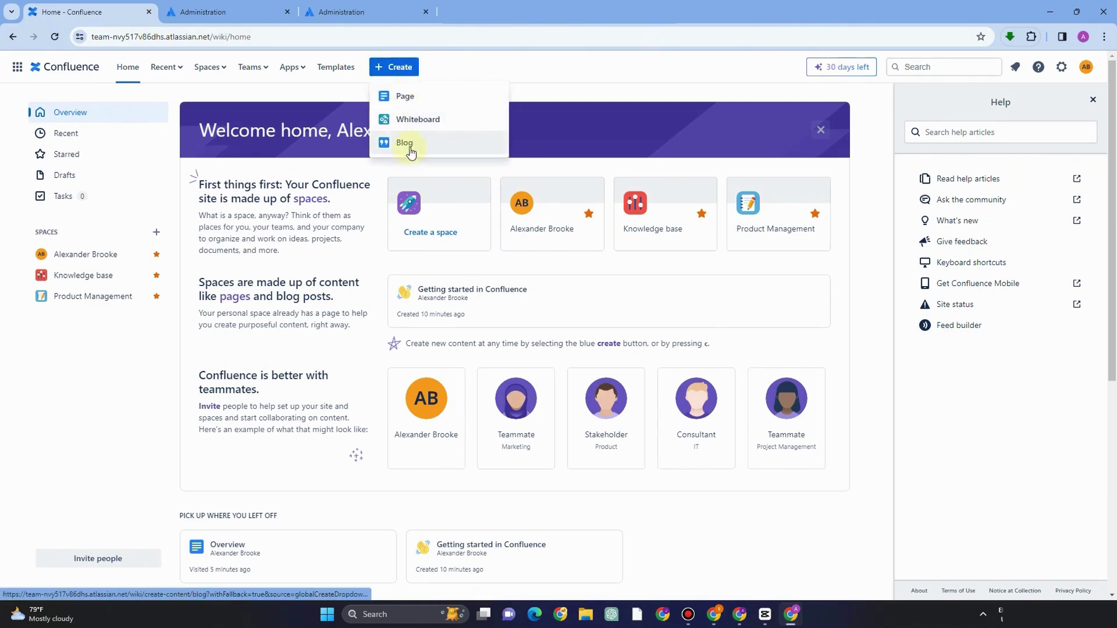
pyautogui.click(406, 96)
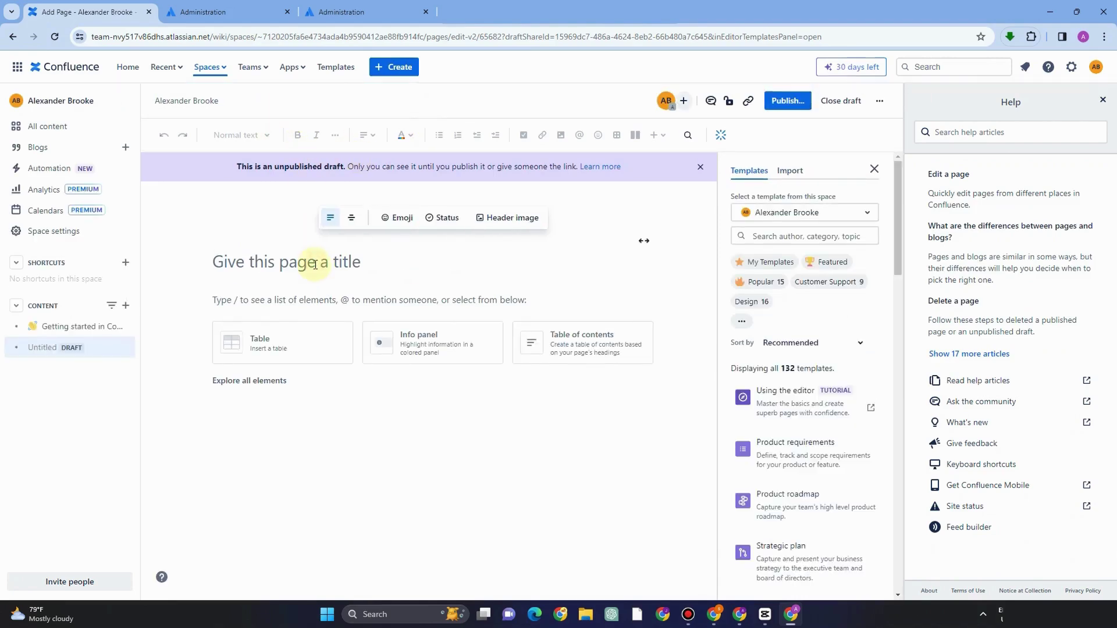
pyautogui.write('My Journey')
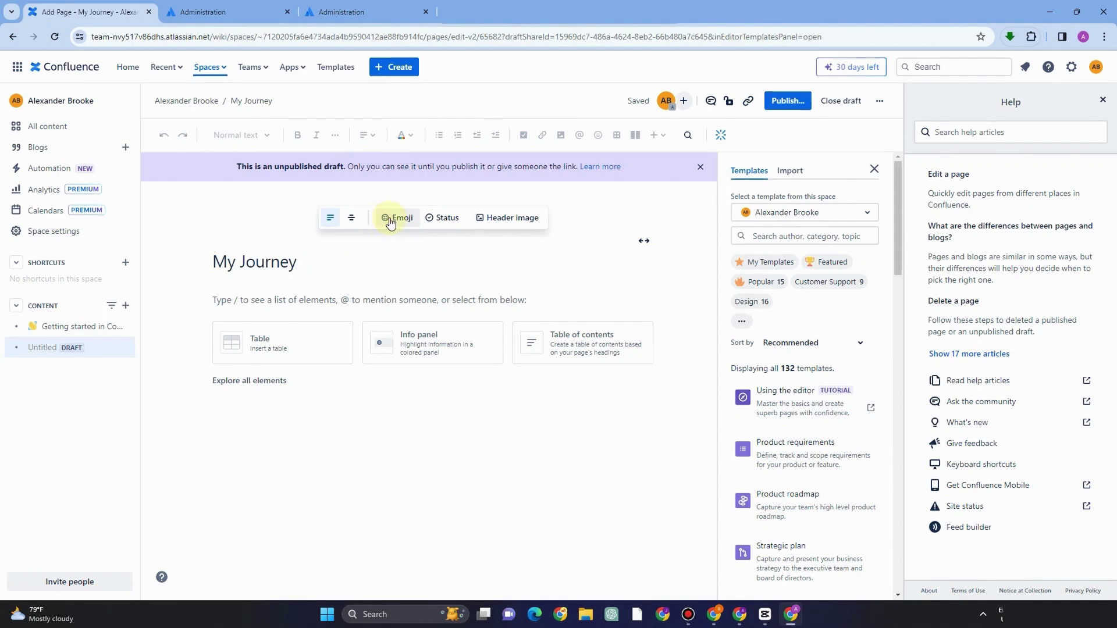
# Add the colourful striped Unsplash photo as the page's header image
pyautogui.click(442, 223)
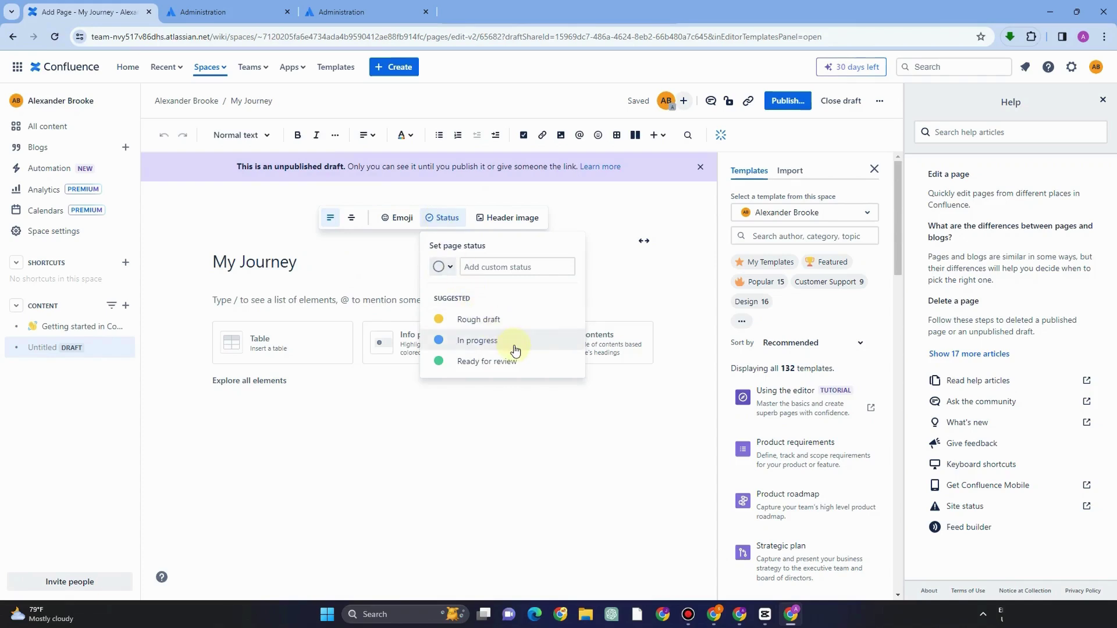
pyautogui.click(510, 219)
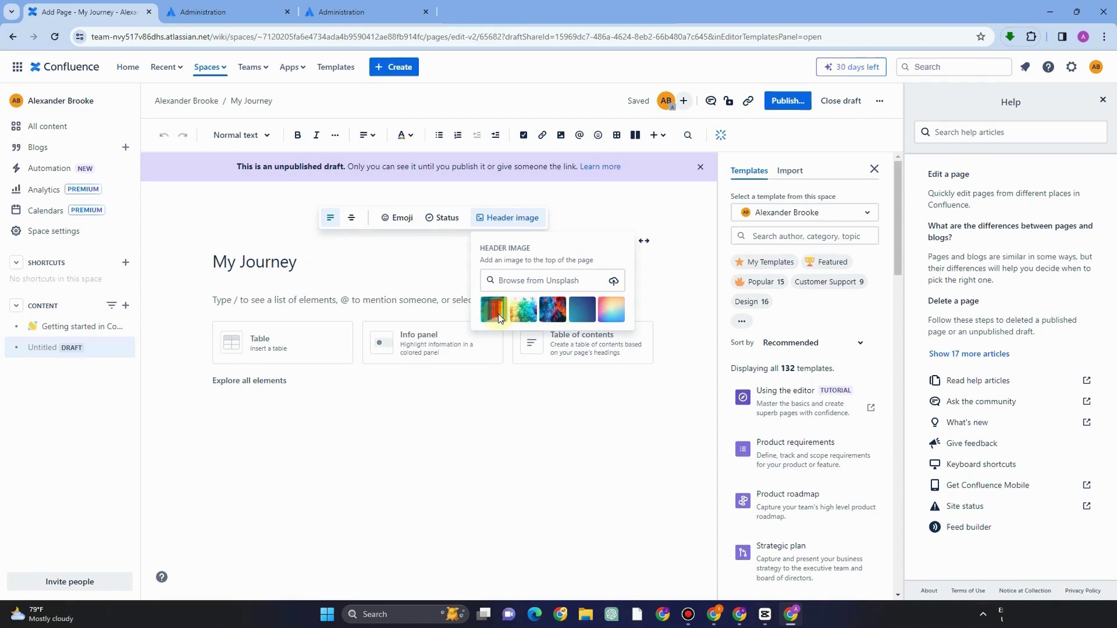
pyautogui.click(498, 313)
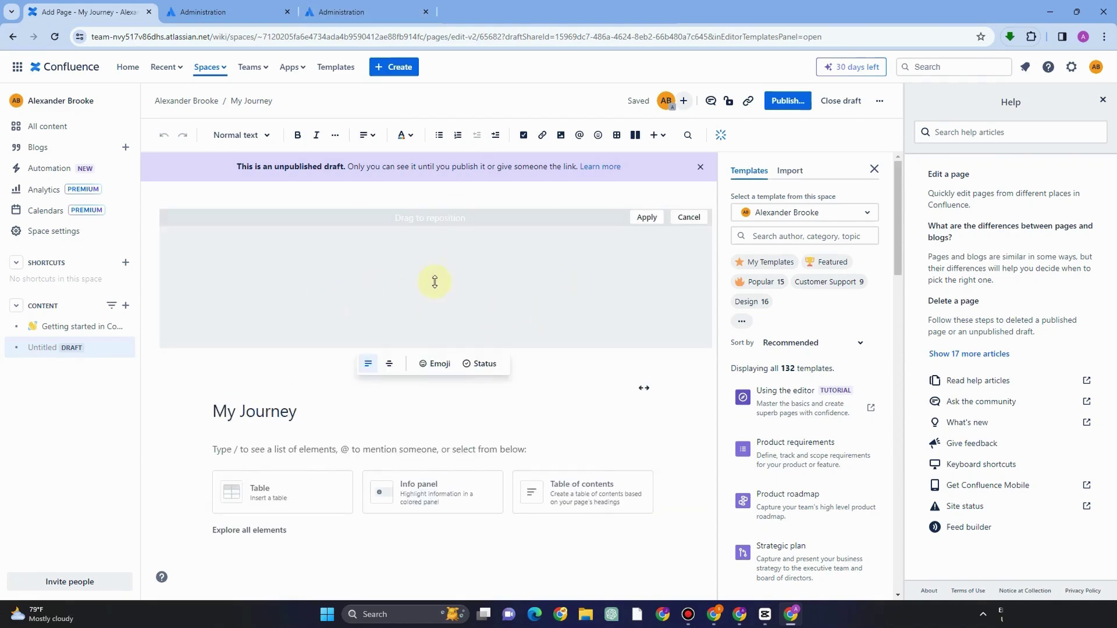
# Put a grinning-face emoji beside the title and apply the header image position
pyautogui.click(433, 367)
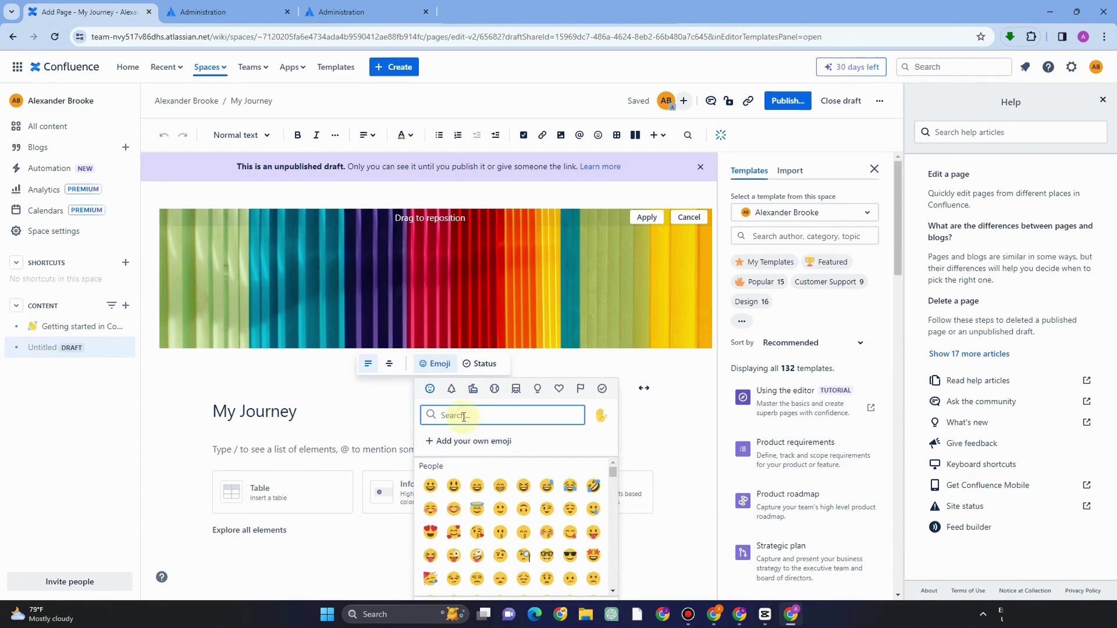
pyautogui.write('happy')
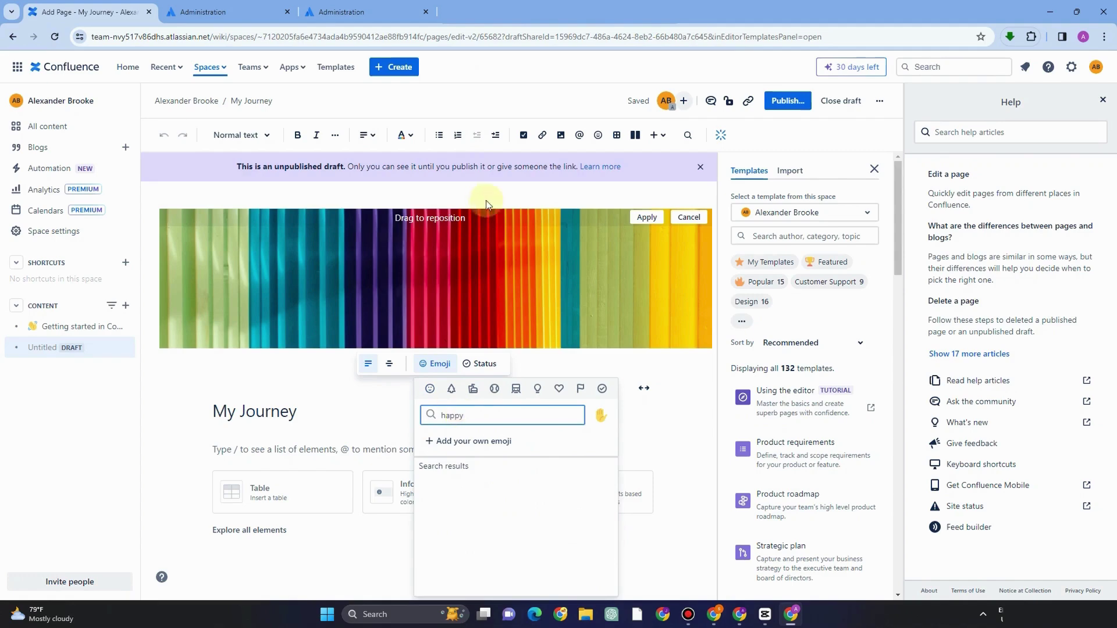
pyautogui.click(465, 441)
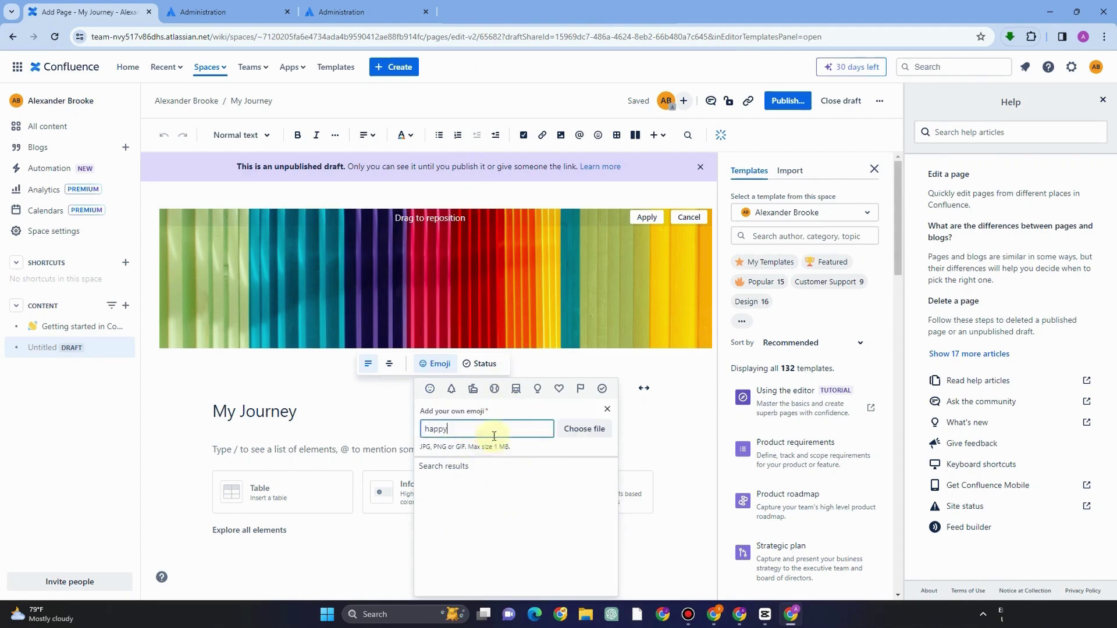
pyautogui.click(594, 428)
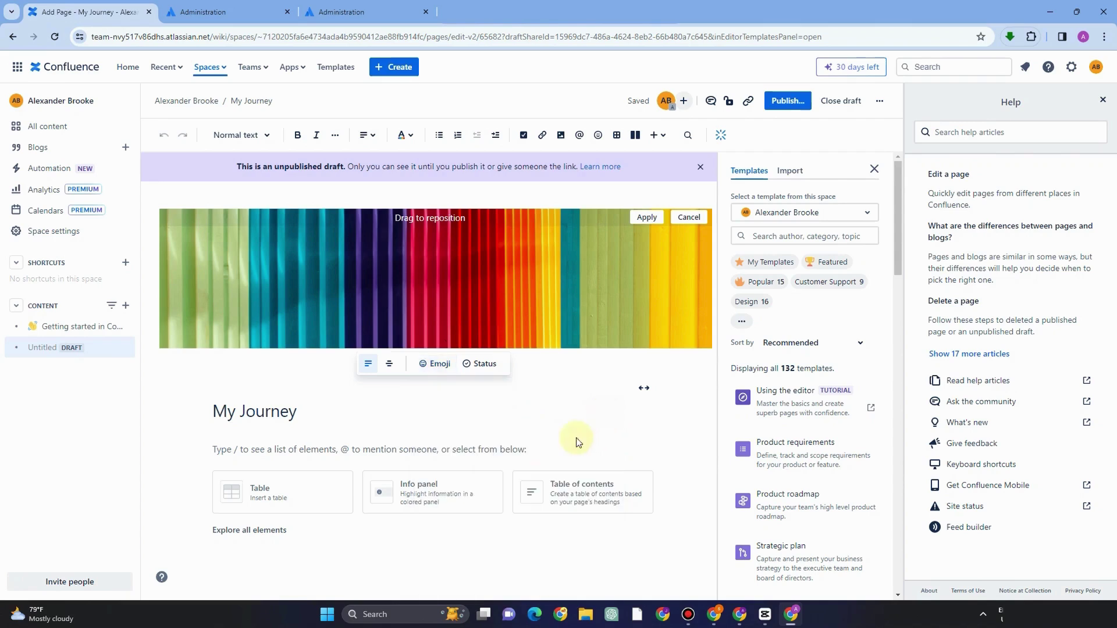
pyautogui.click(442, 365)
pyautogui.click(478, 485)
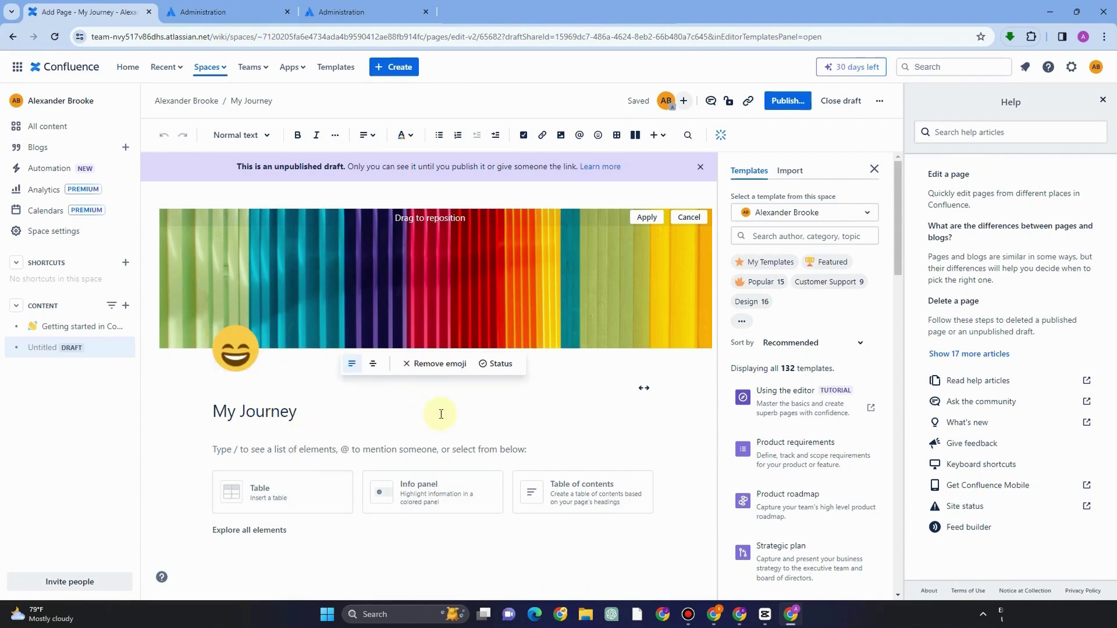
pyautogui.click(645, 217)
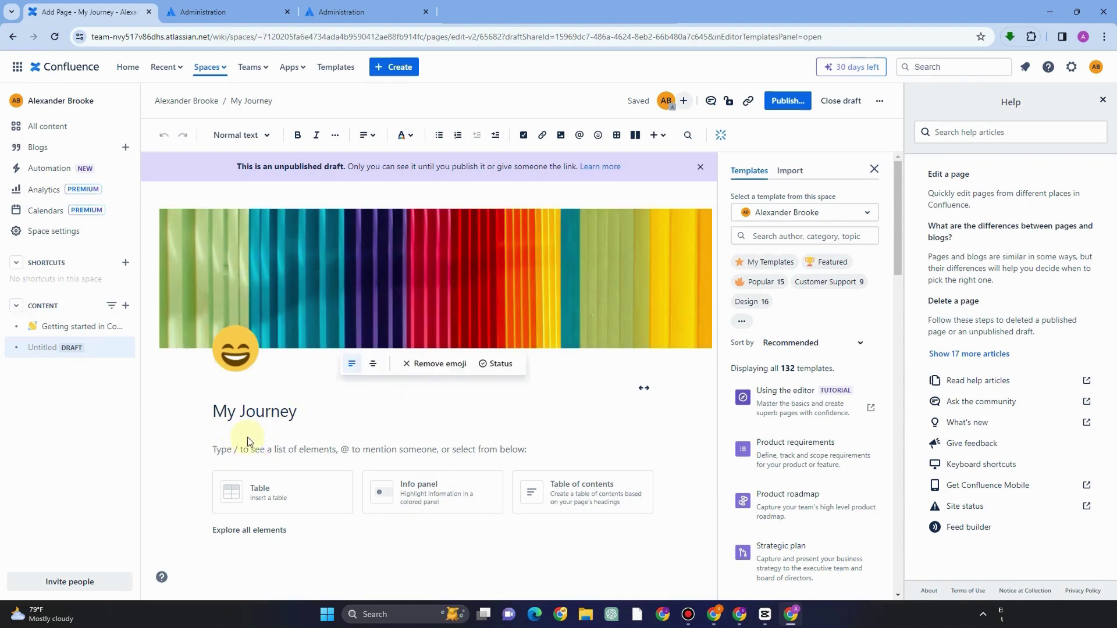
# Insert a three-column table below the title with header cells A, B and C
pyautogui.click(235, 453)
pyautogui.write('/')
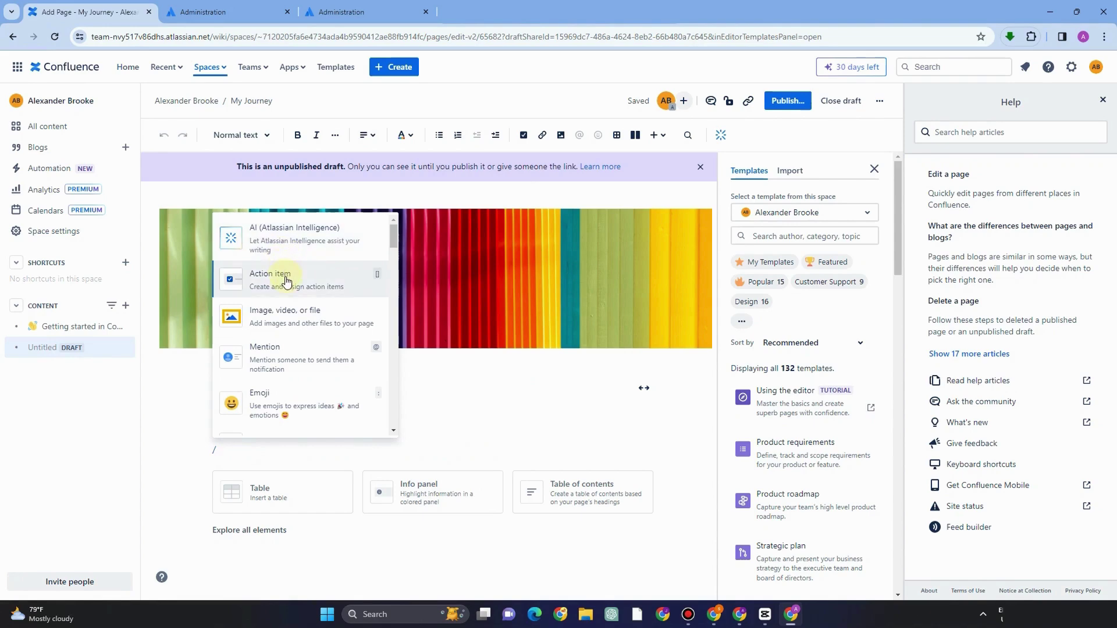
pyautogui.scroll(-1, 279, 361)
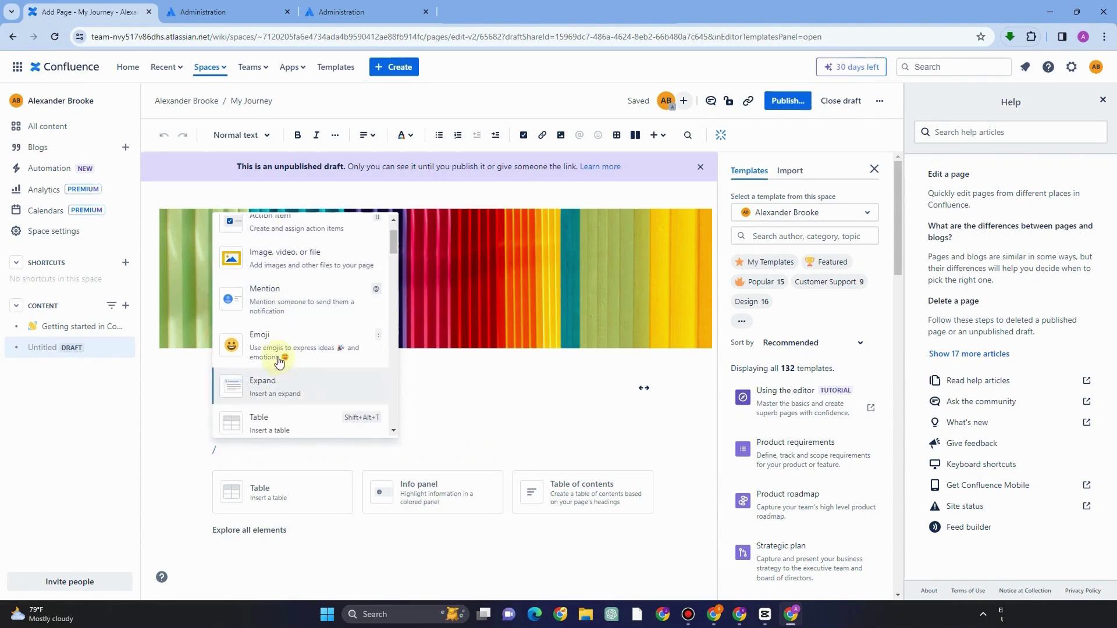
pyautogui.scroll(-1, 282, 385)
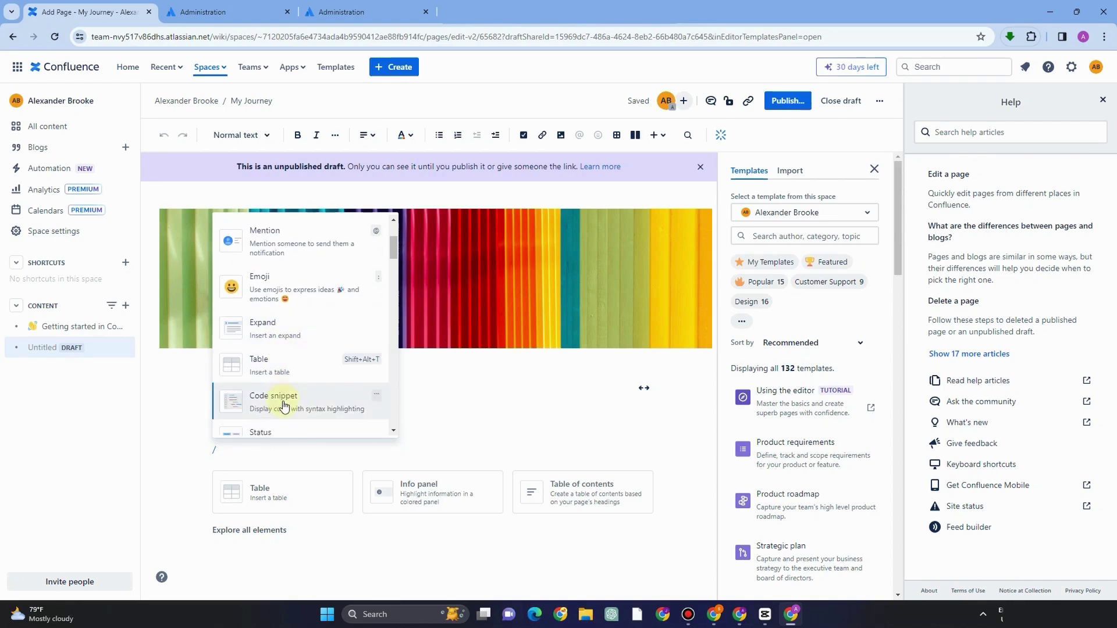
pyautogui.scroll(-1, 285, 406)
pyautogui.scroll(-2, 285, 404)
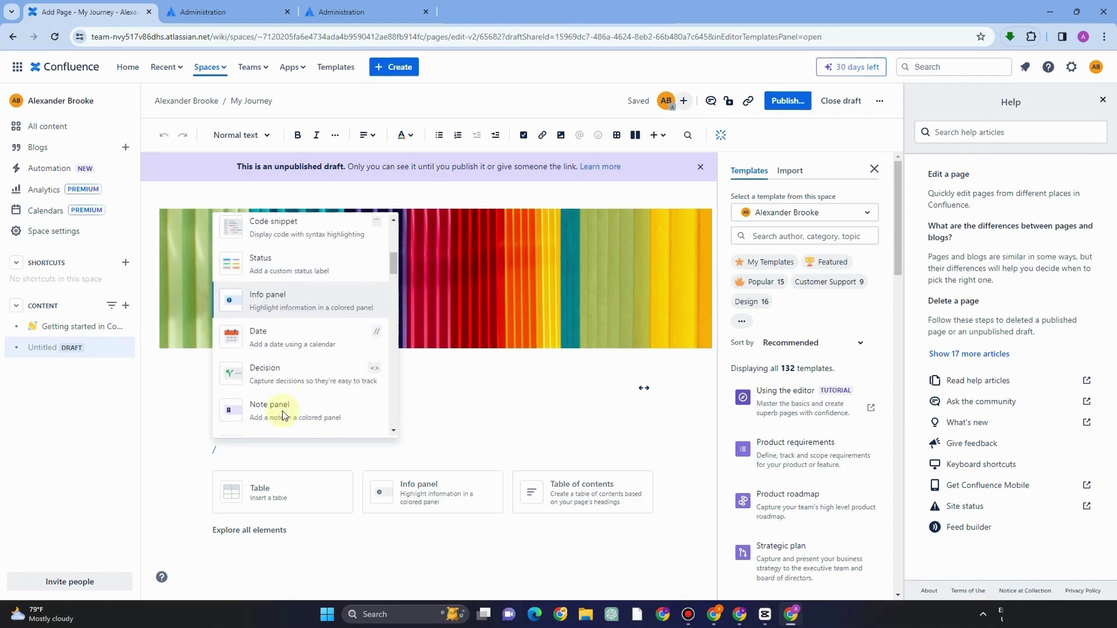
pyautogui.scroll(4, 291, 394)
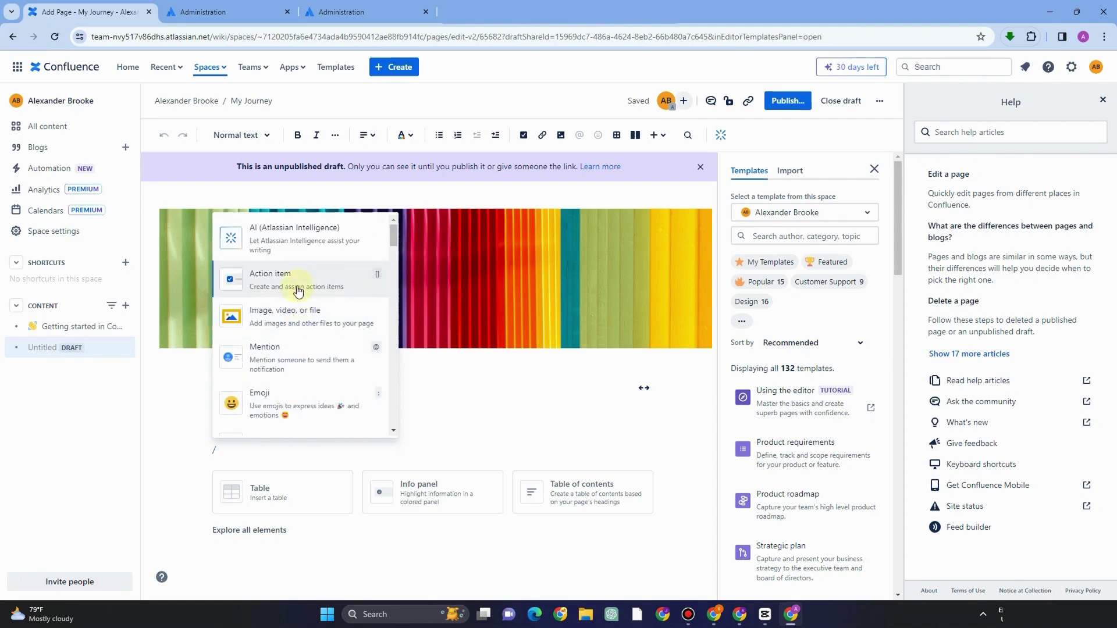
pyautogui.scroll(-3, 292, 367)
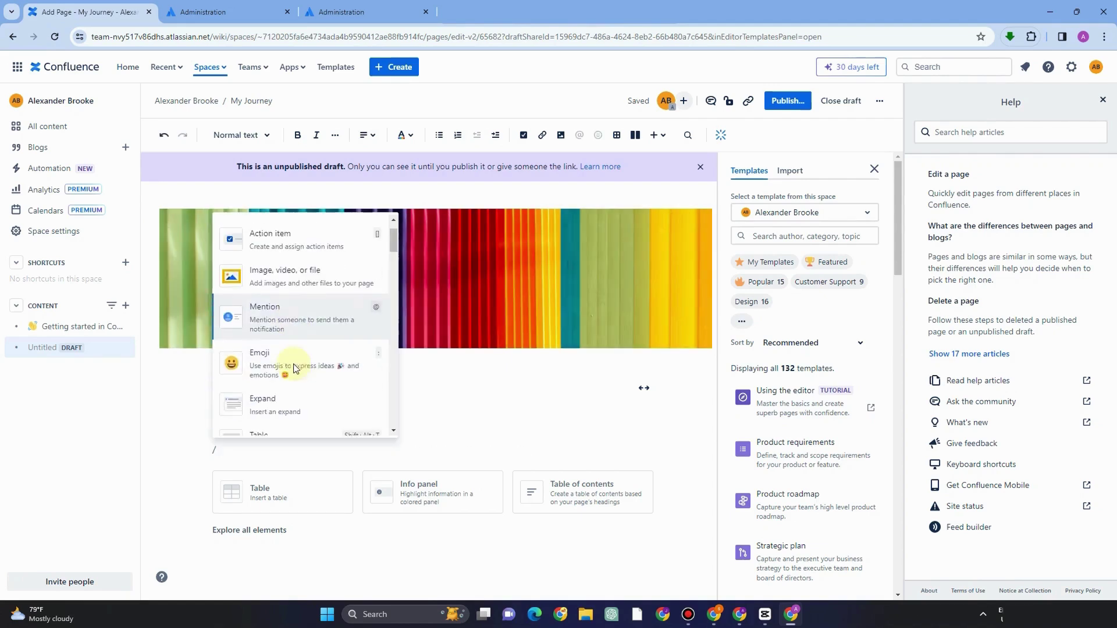
pyautogui.click(296, 307)
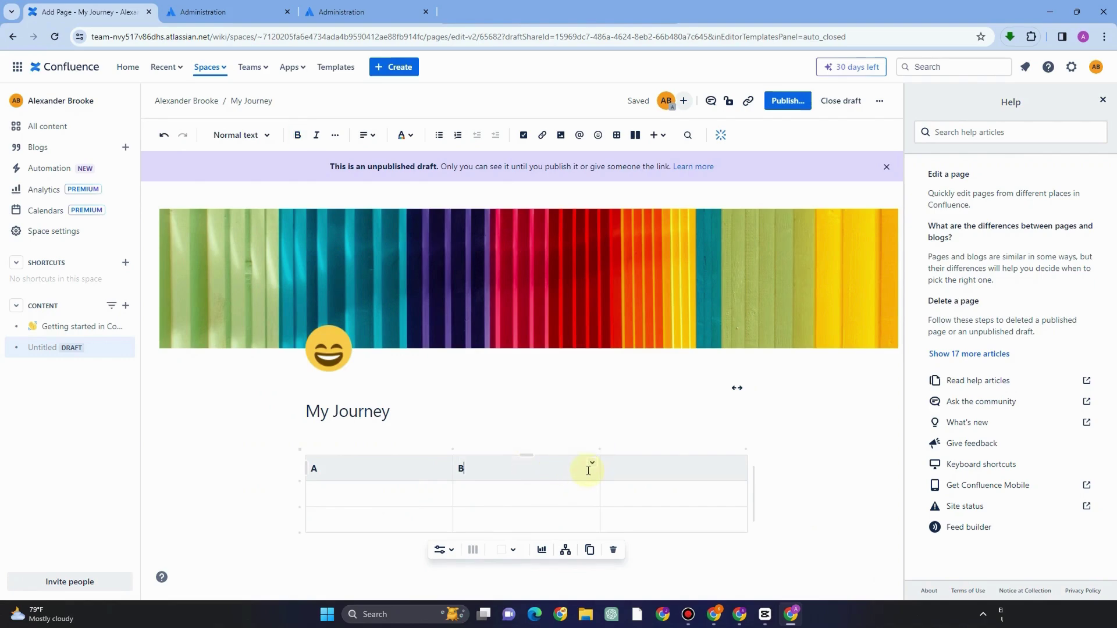
pyautogui.click(617, 468)
pyautogui.click(356, 571)
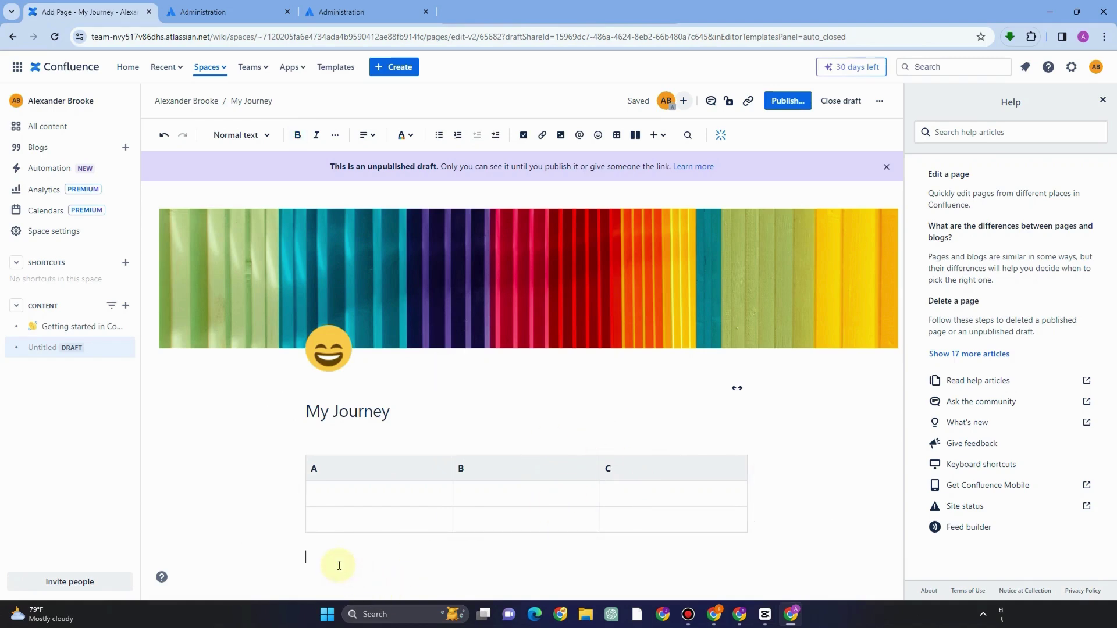
# Mention the page owner on a new line below the table
pyautogui.write('/')
pyautogui.scroll(-1, 346, 539)
pyautogui.click(383, 442)
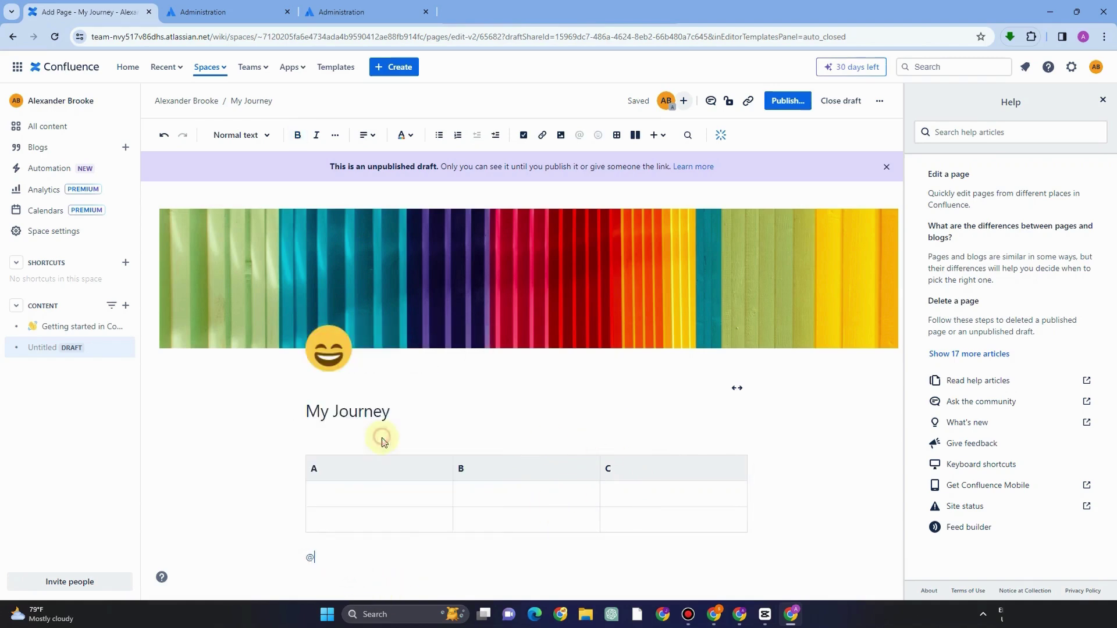
pyautogui.click(419, 511)
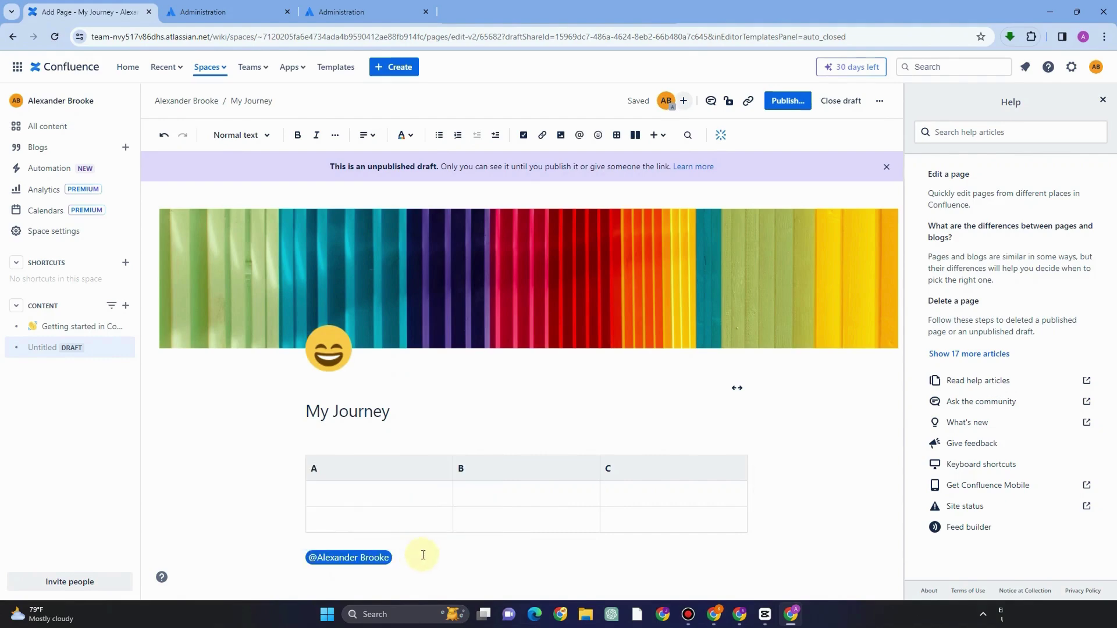
# Add an empty note panel beneath the mention
pyautogui.press('Return')
pyautogui.write('/')
pyautogui.scroll(-3, 399, 544)
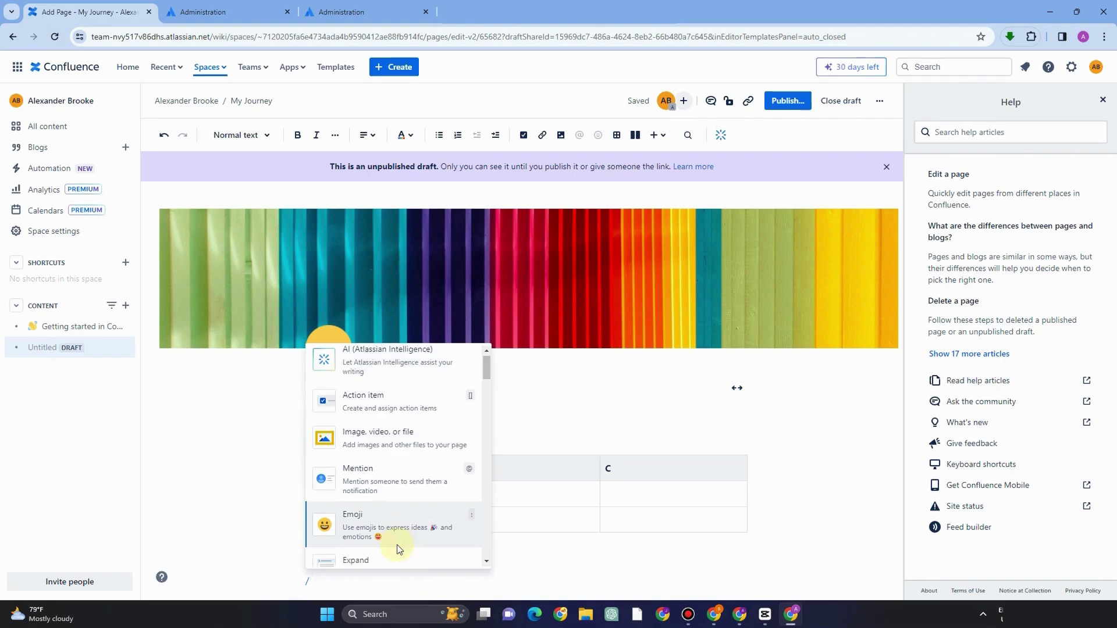
pyautogui.click(375, 478)
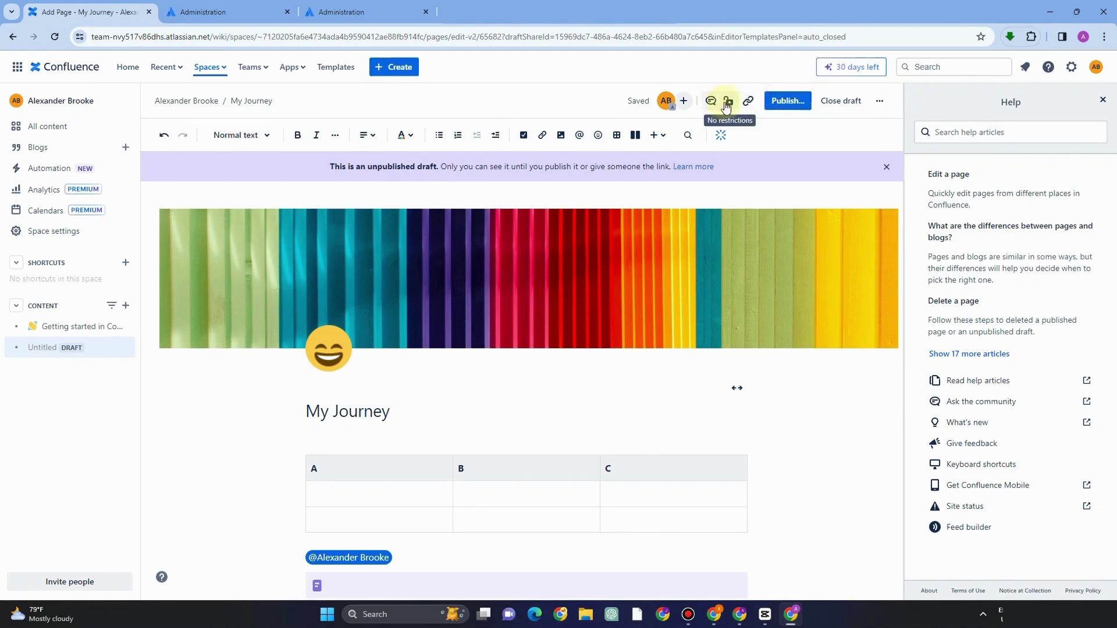
# Publish the page with access 'Anyone in this space can view, only some can edit'
pyautogui.click(783, 103)
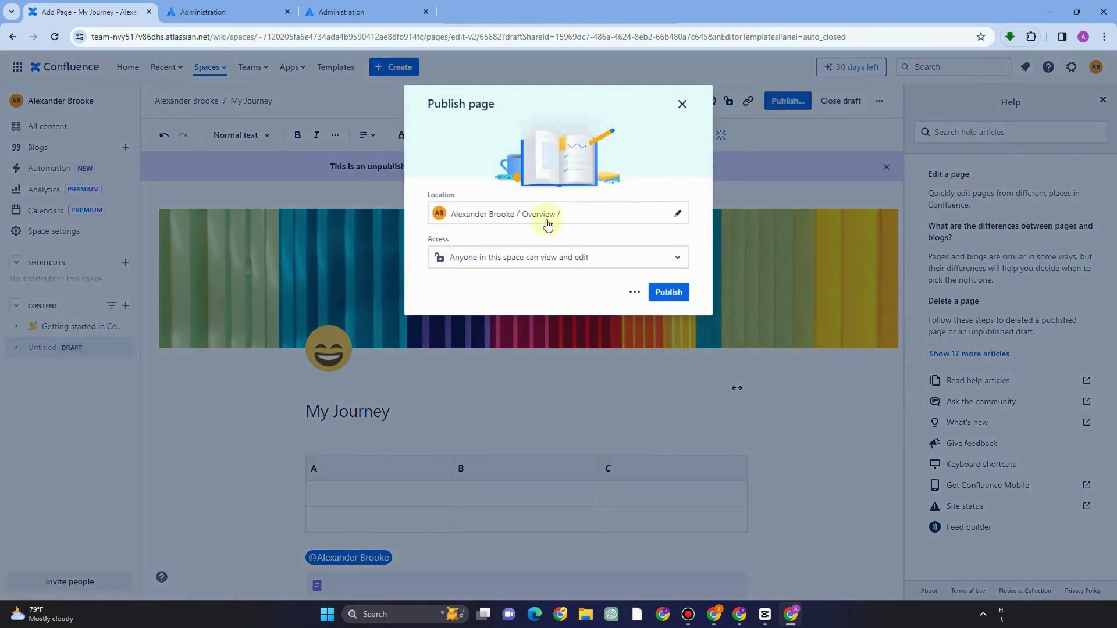
pyautogui.click(529, 258)
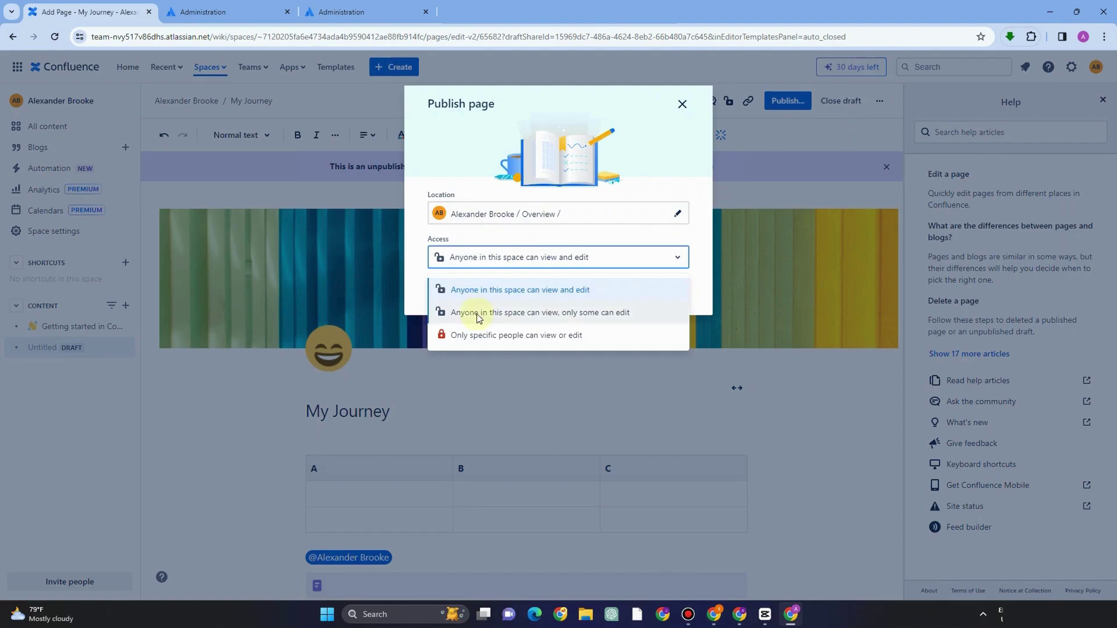
pyautogui.click(521, 317)
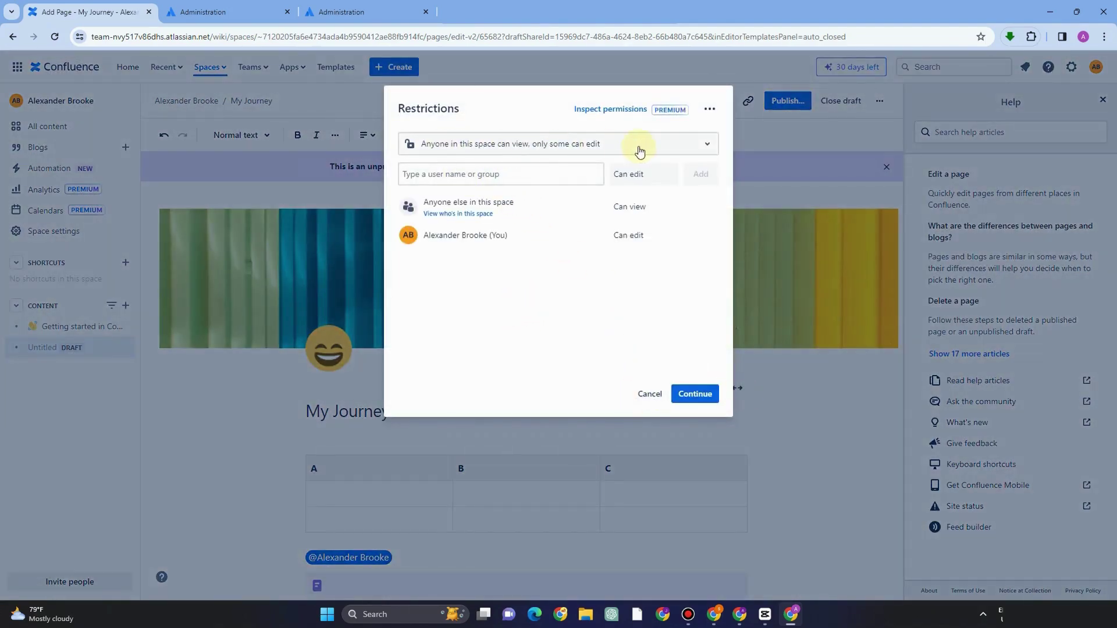
pyautogui.click(702, 403)
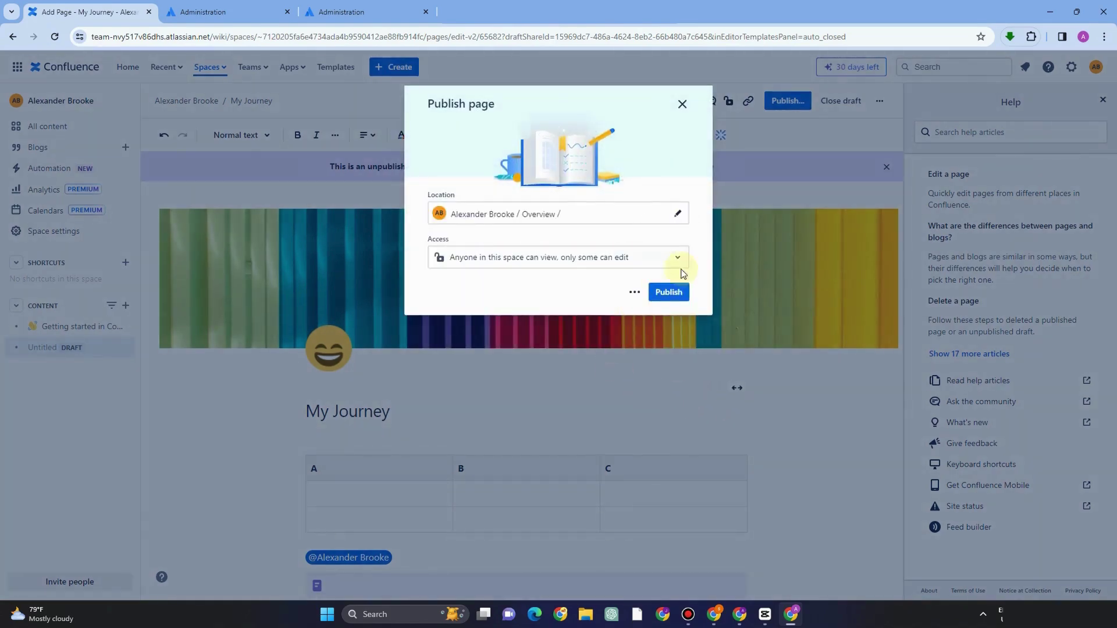
pyautogui.click(663, 289)
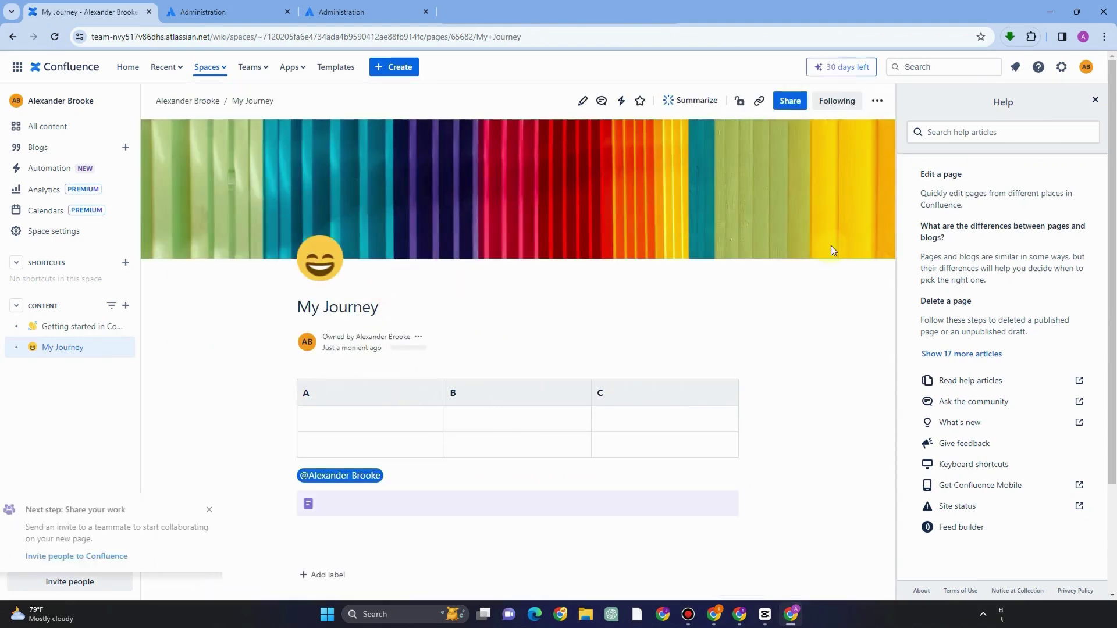
# Bring up the Share form for the published 'My Journey' page
pyautogui.click(797, 105)
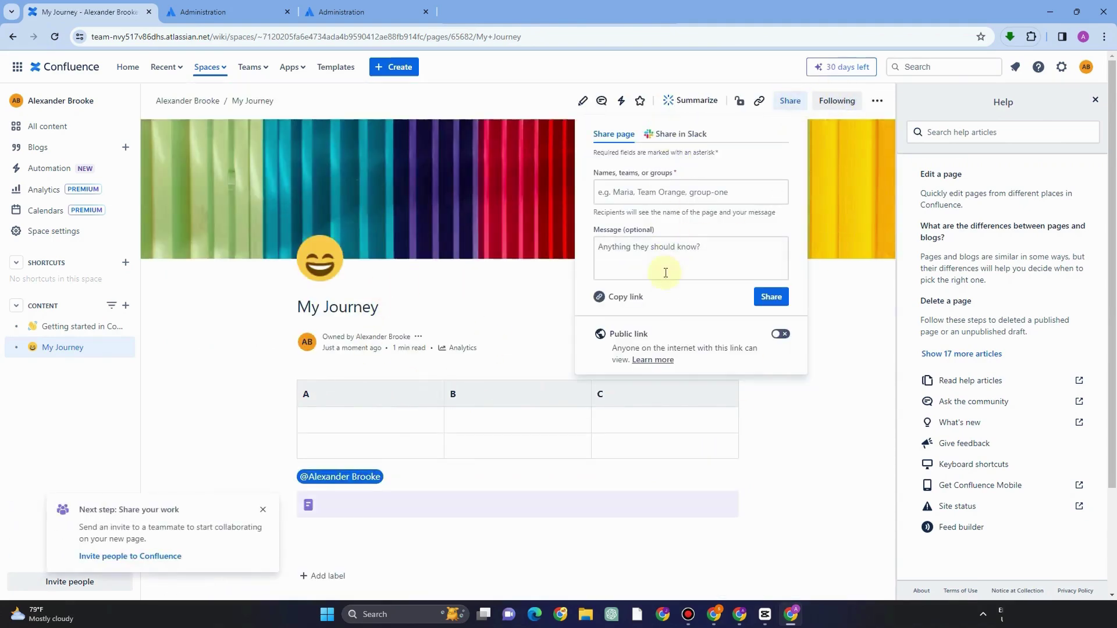